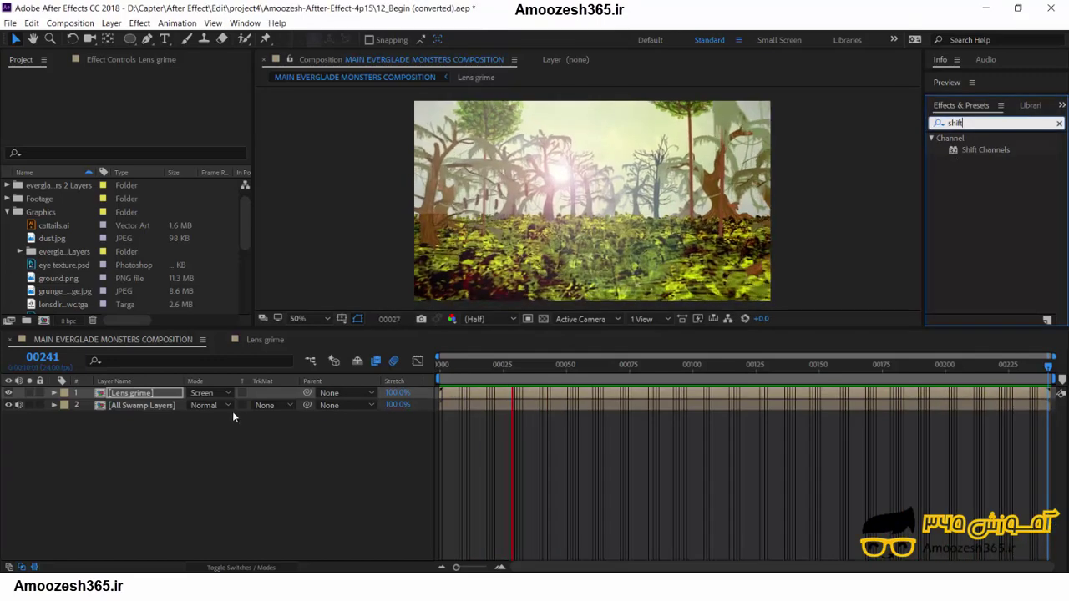
Step: Duplicate the All Swamp Layers layer and play a short preview of the main composition
{"action": "left_click", "coordinate": [139, 404]}
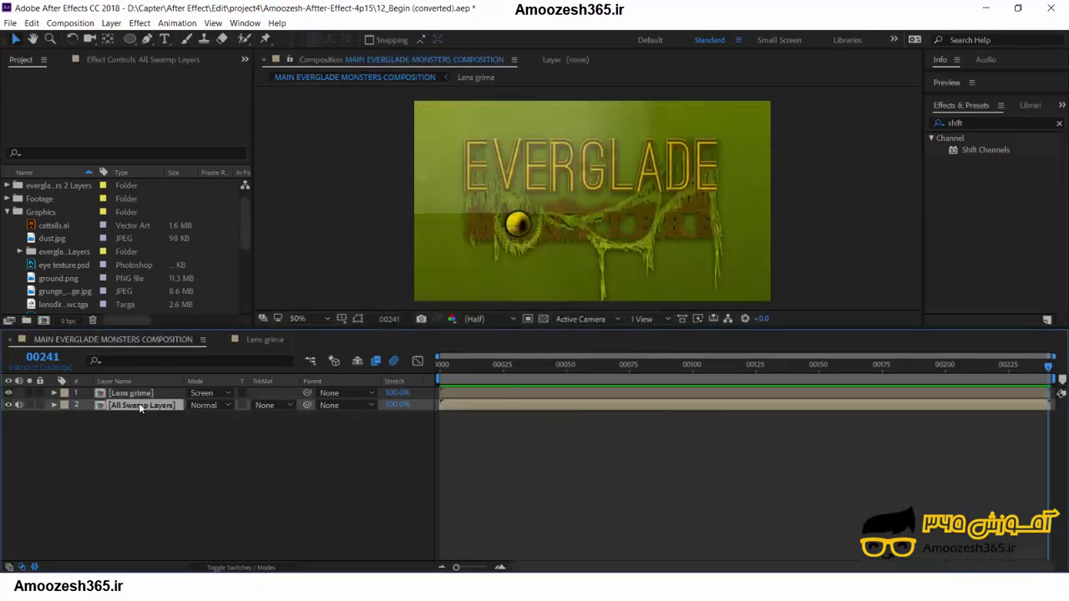
{"action": "key", "text": "ctrl+d"}
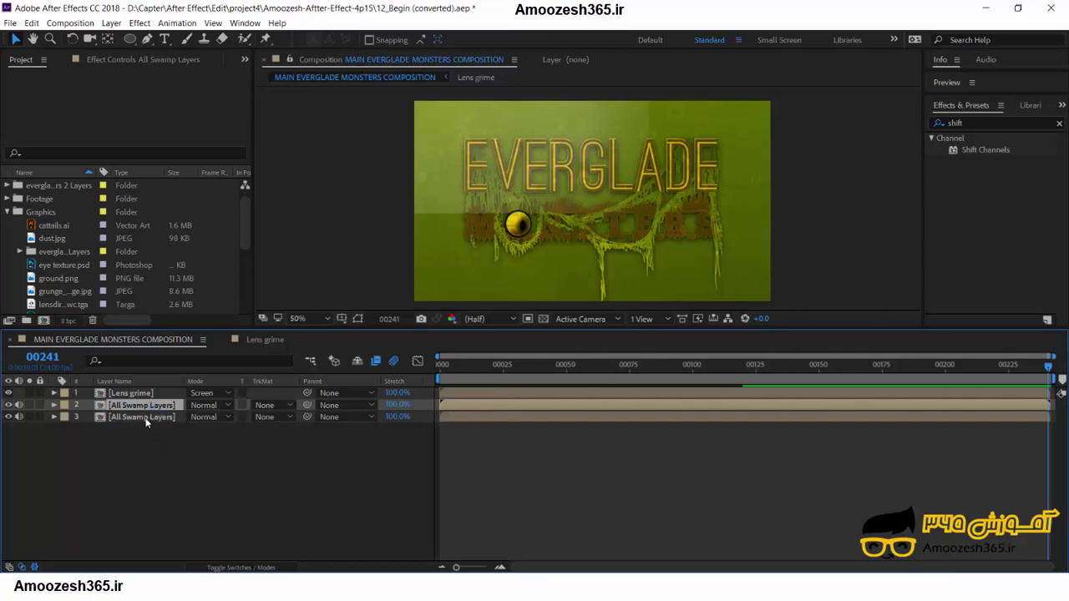
{"action": "left_click", "coordinate": [142, 416]}
{"action": "key", "text": "space"}
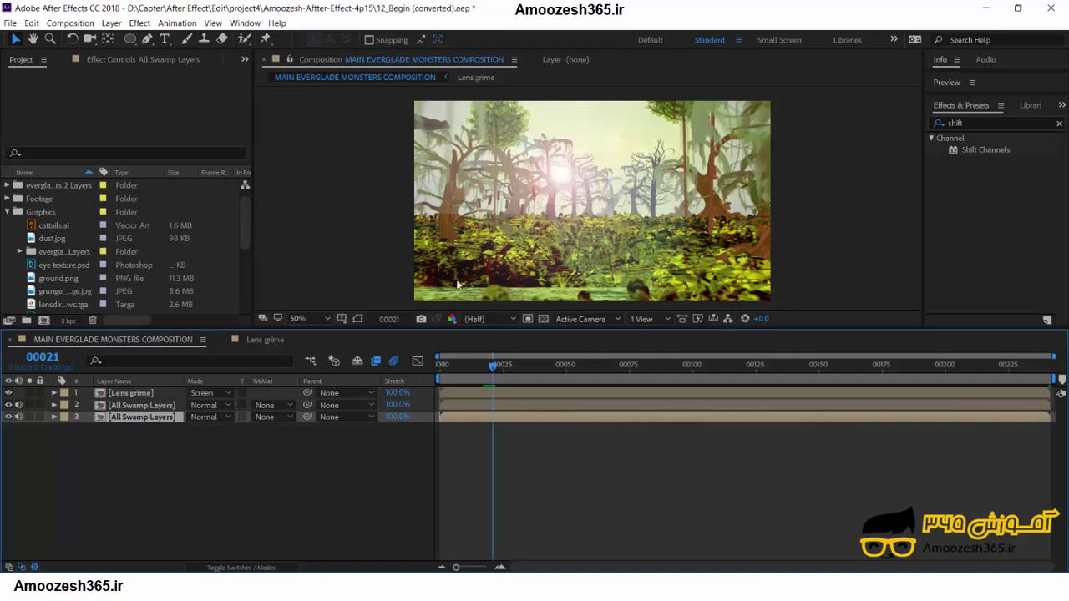
Step: Apply Shift Channels to the upper All Swamp Layers copy and set Take Red From to Full Off
{"action": "left_click", "coordinate": [1020, 151]}
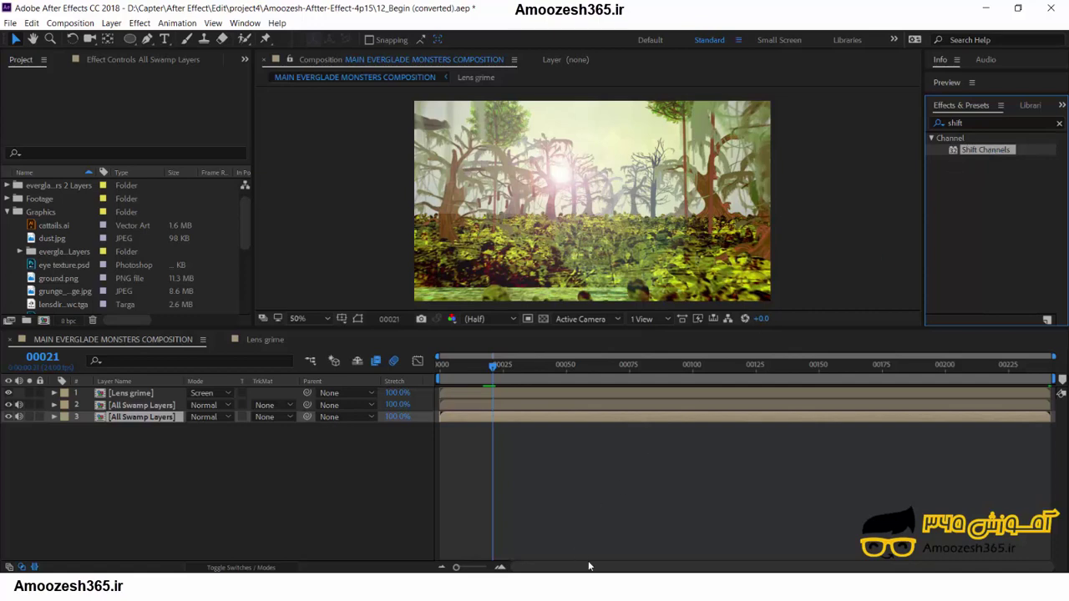
{"action": "left_click_drag", "start_coordinate": [965, 149], "coordinate": [143, 408]}
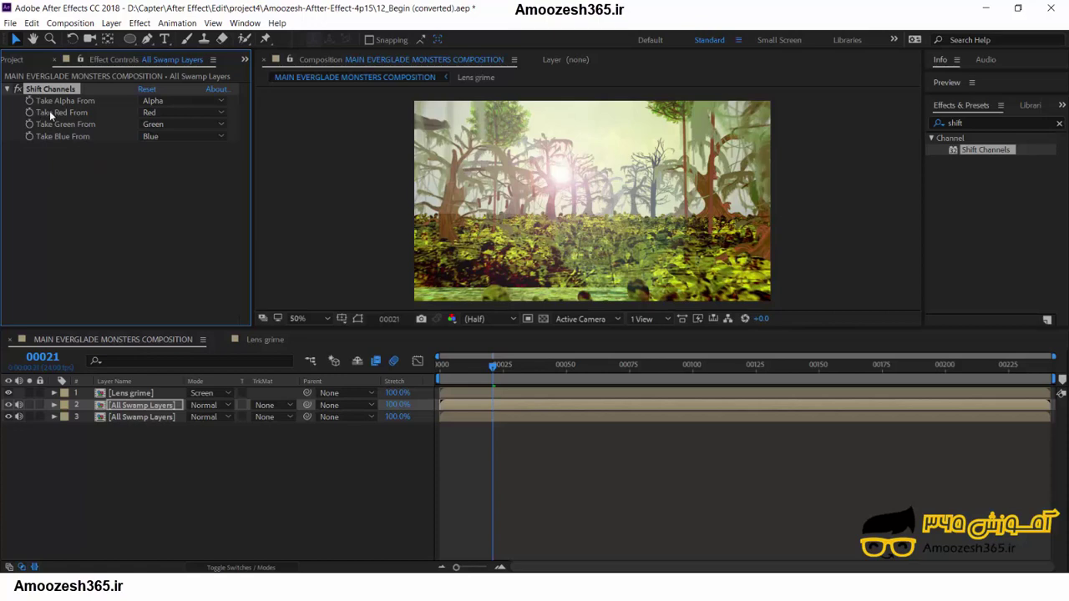
{"action": "left_click", "coordinate": [182, 113]}
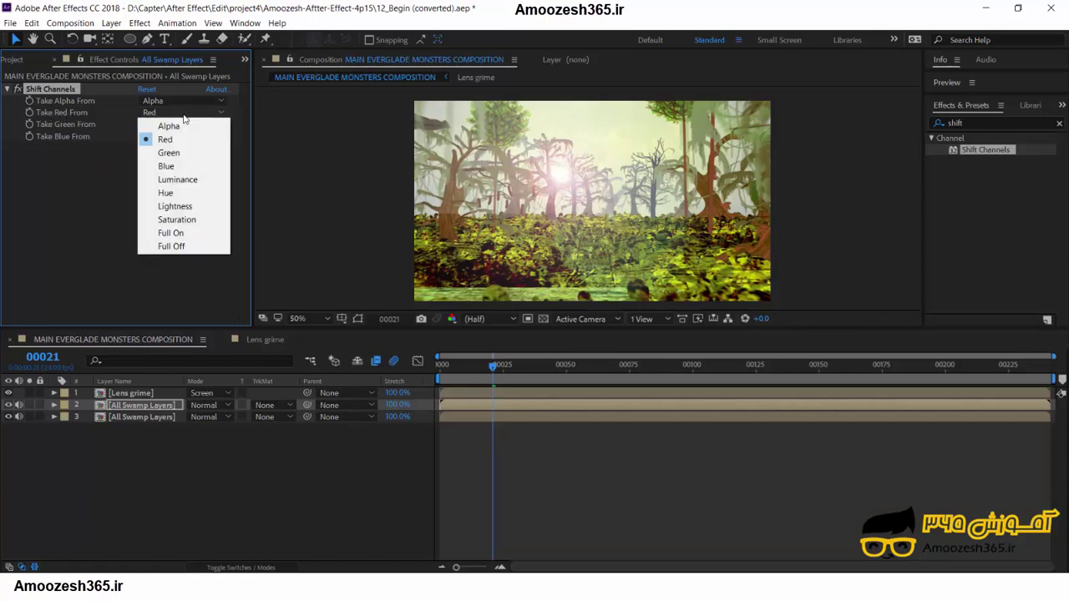
{"action": "left_click", "coordinate": [194, 247]}
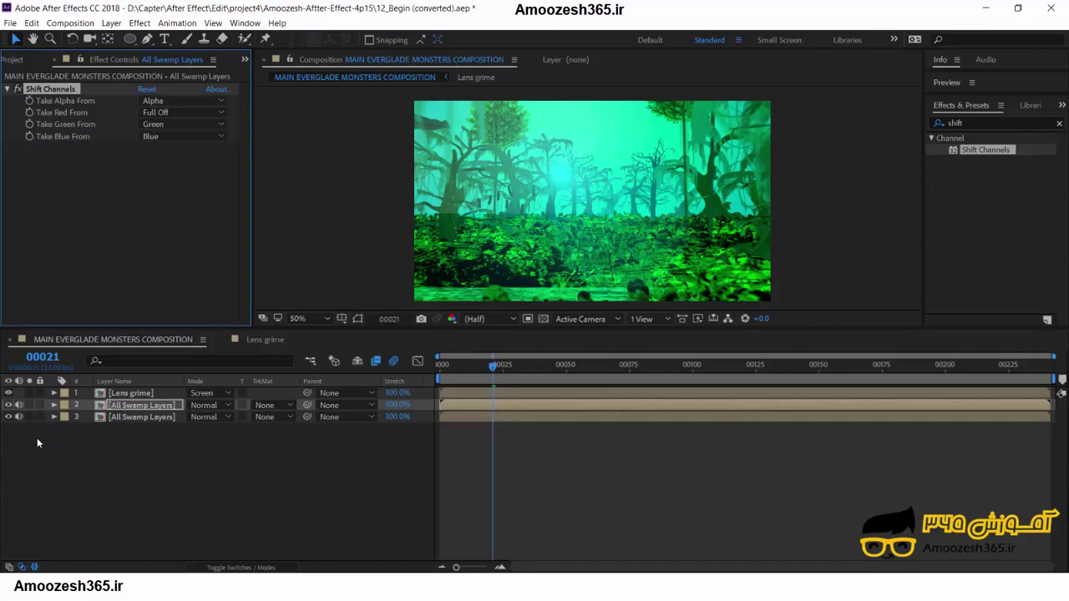
Step: Hide the upper All Swamp Layers copy and apply Shift Channels to the lower one
{"action": "left_click", "coordinate": [8, 405]}
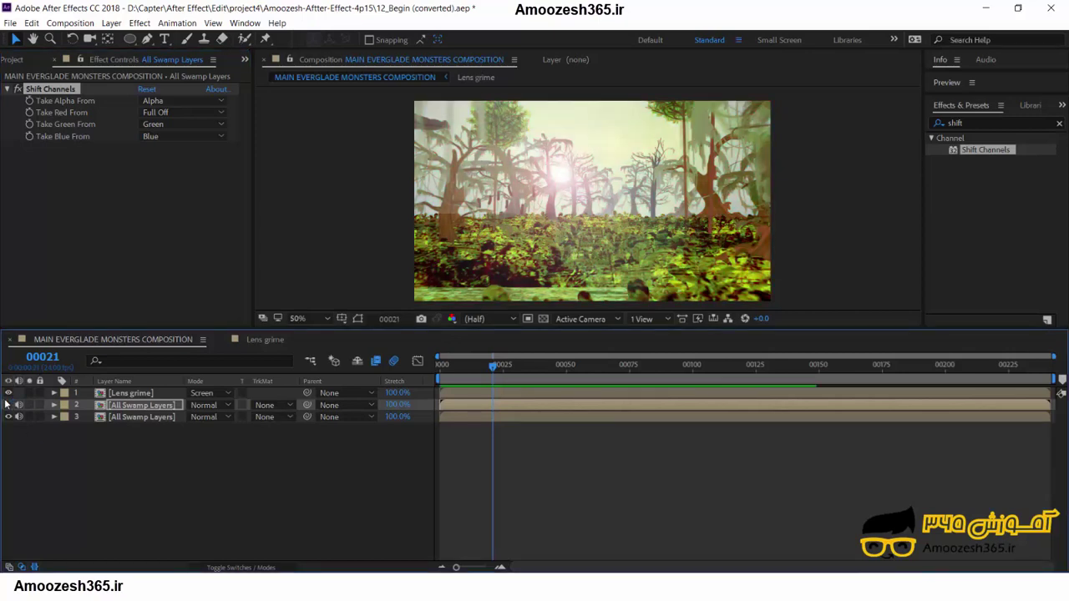
{"action": "left_click", "coordinate": [125, 416]}
{"action": "left_click", "coordinate": [120, 405]}
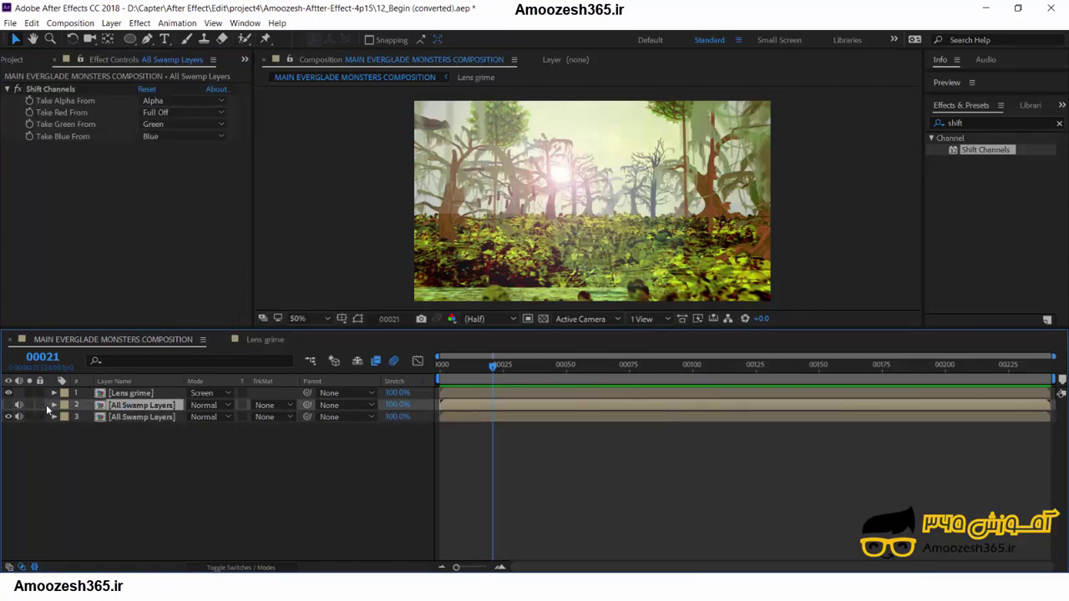
{"action": "left_click", "coordinate": [164, 418]}
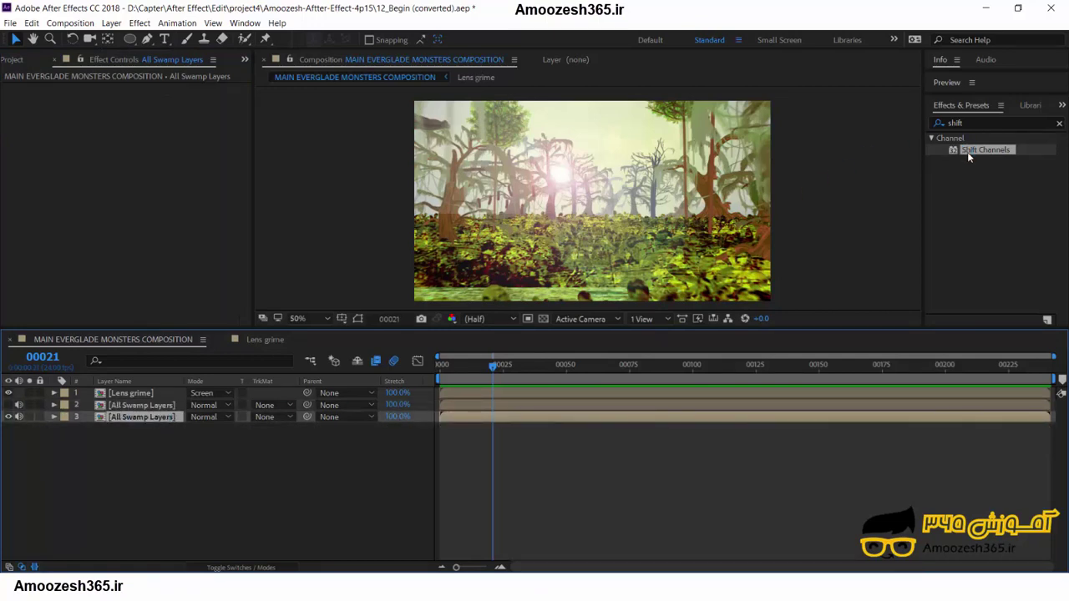
{"action": "left_click_drag", "start_coordinate": [960, 164], "coordinate": [133, 418]}
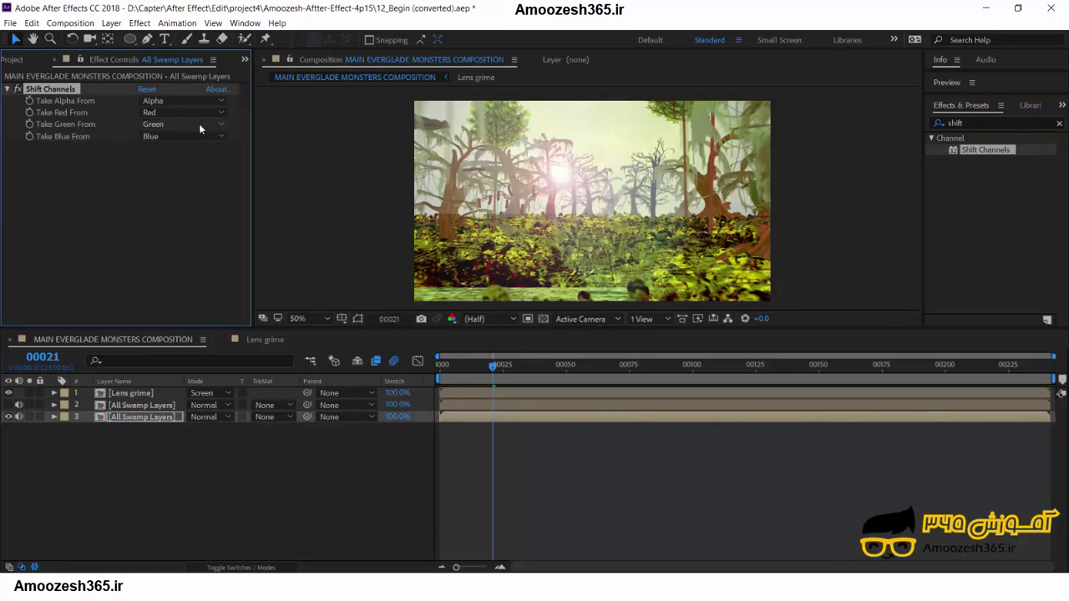
Step: Set Take Green From and Take Blue From to Full Off for the lower All Swamp Layers copy
{"action": "left_click", "coordinate": [222, 124]}
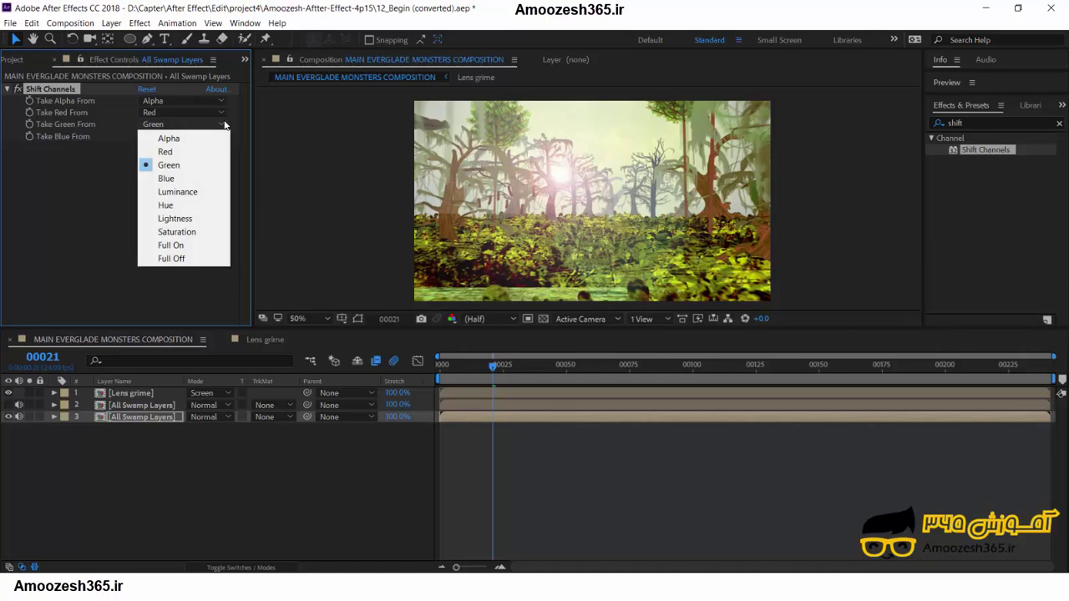
{"action": "left_click", "coordinate": [180, 258]}
{"action": "left_click", "coordinate": [187, 138]}
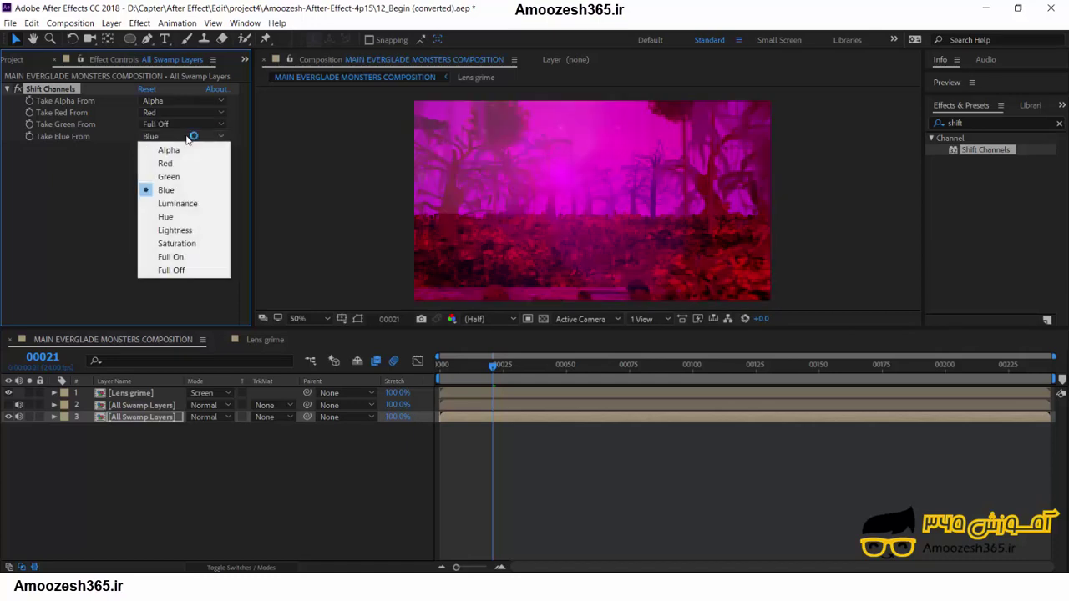
{"action": "left_click", "coordinate": [188, 270]}
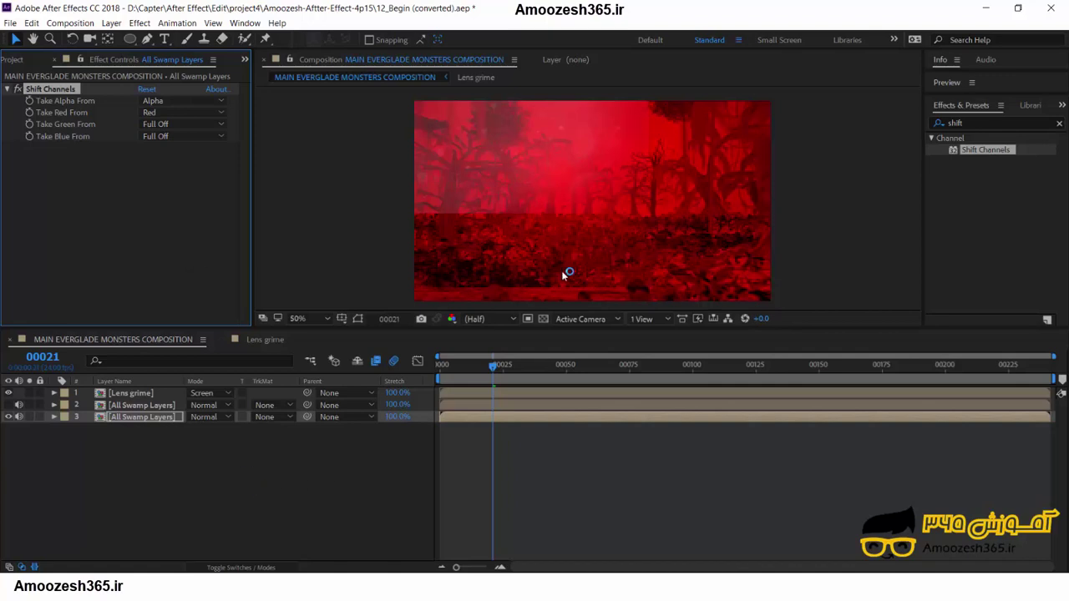
Step: Show the upper All Swamp Layers copy again and set its blending mode to Add
{"action": "left_click", "coordinate": [10, 407]}
{"action": "left_click", "coordinate": [9, 405]}
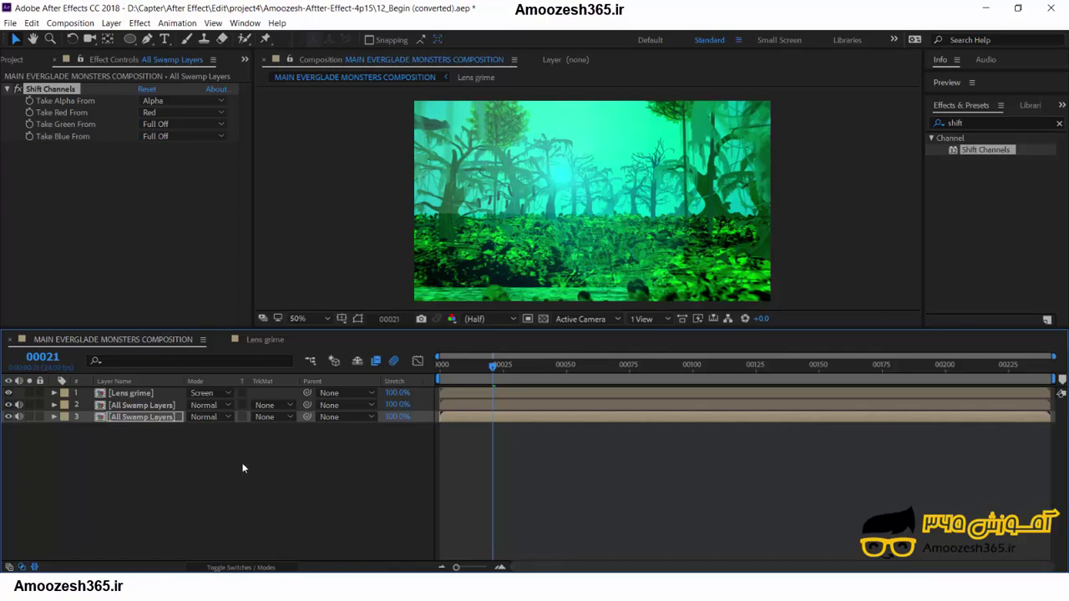
{"action": "left_click", "coordinate": [117, 407]}
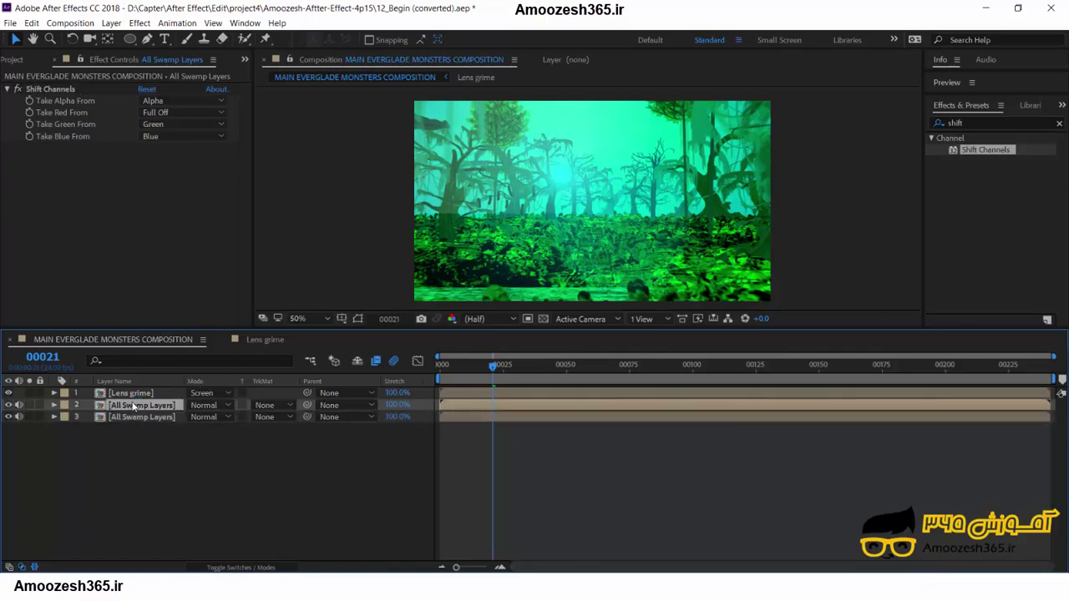
{"action": "left_click", "coordinate": [227, 406]}
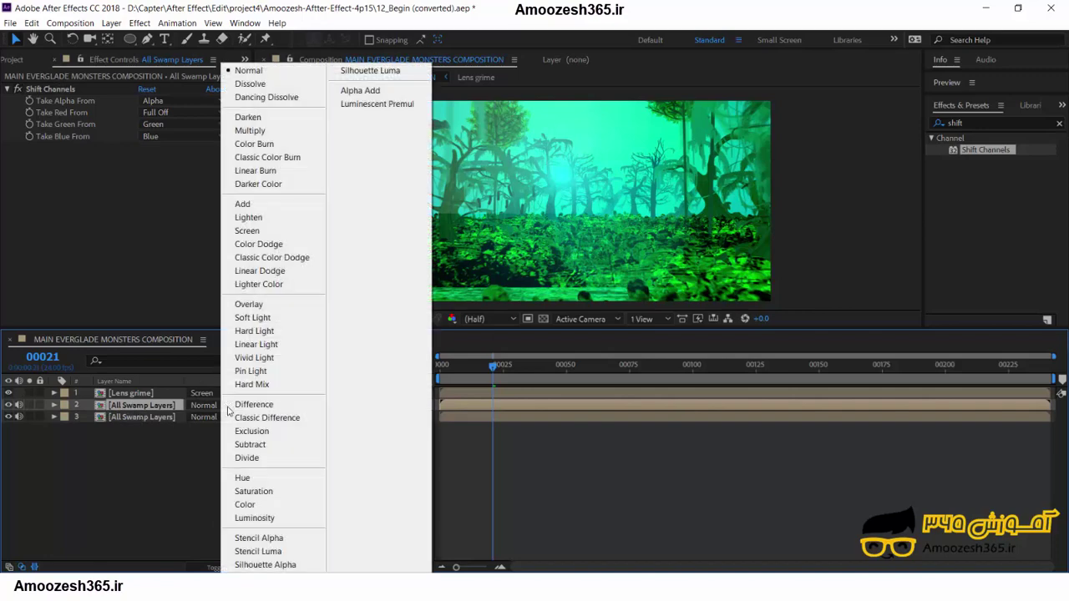
{"action": "left_click", "coordinate": [294, 203]}
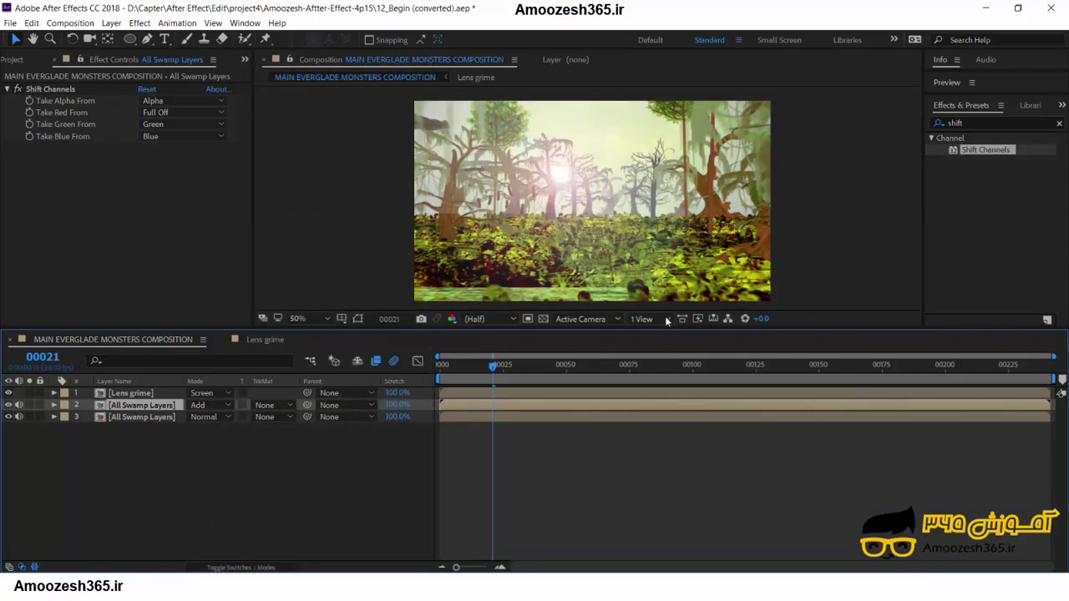
Step: Examine the combined image and compare the Shift Channels settings of the two All Swamp Layers copies
{"action": "key", "text": "h"}
{"action": "left_click_drag", "start_coordinate": [685, 173], "coordinate": [661, 233]}
{"action": "scroll", "coordinate": [669, 159], "scroll_direction": "up", "scroll_amount": 2}
{"action": "scroll", "coordinate": [670, 251], "scroll_direction": "down", "scroll_amount": 2}
{"action": "key", "text": "v"}
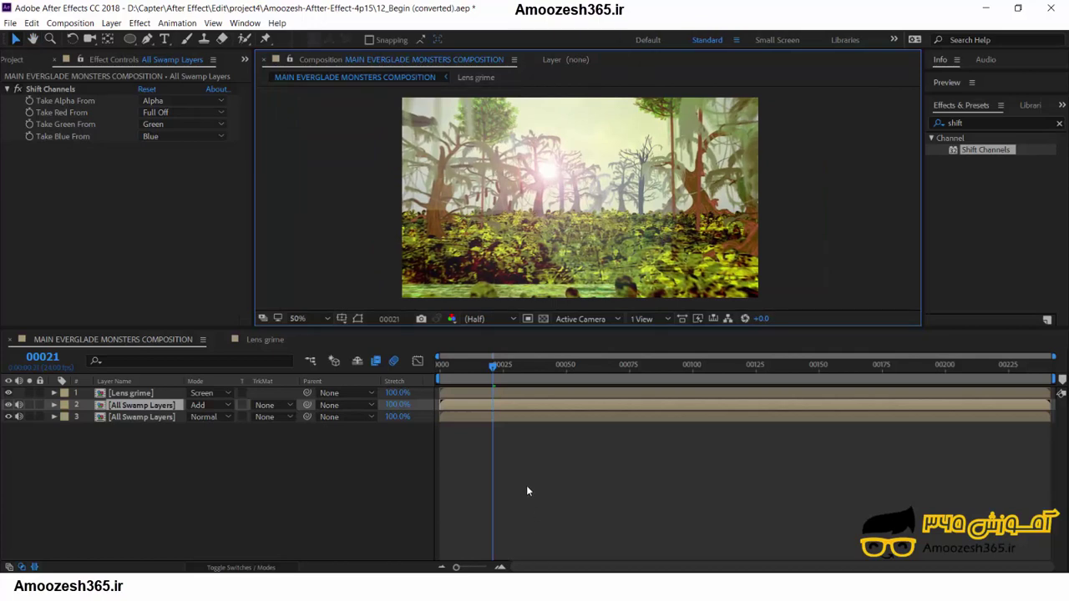
{"action": "left_click", "coordinate": [142, 417]}
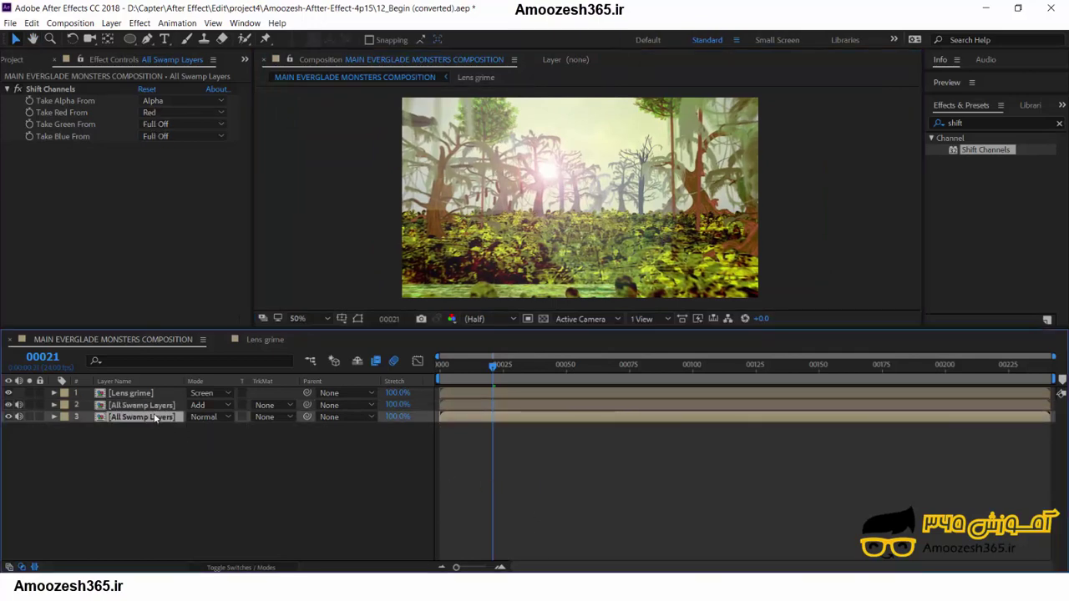
{"action": "left_click", "coordinate": [142, 405]}
{"action": "left_click", "coordinate": [150, 418]}
Step: Try the upper All Swamp Layers copy at 101% scale and settle on a scale of 100.2%
{"action": "left_click", "coordinate": [114, 407]}
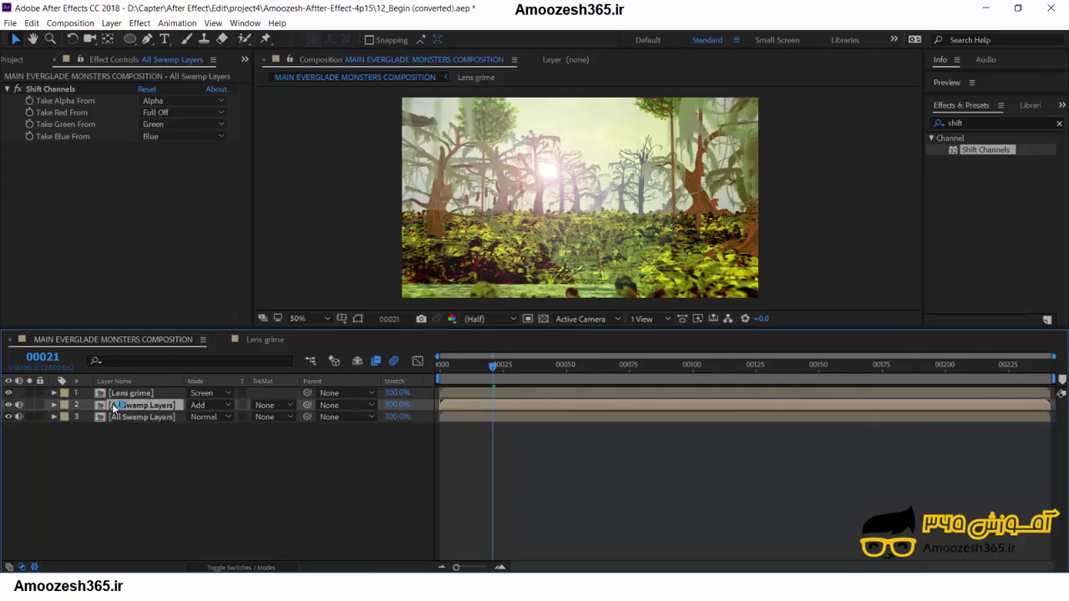
{"action": "key", "text": "s"}
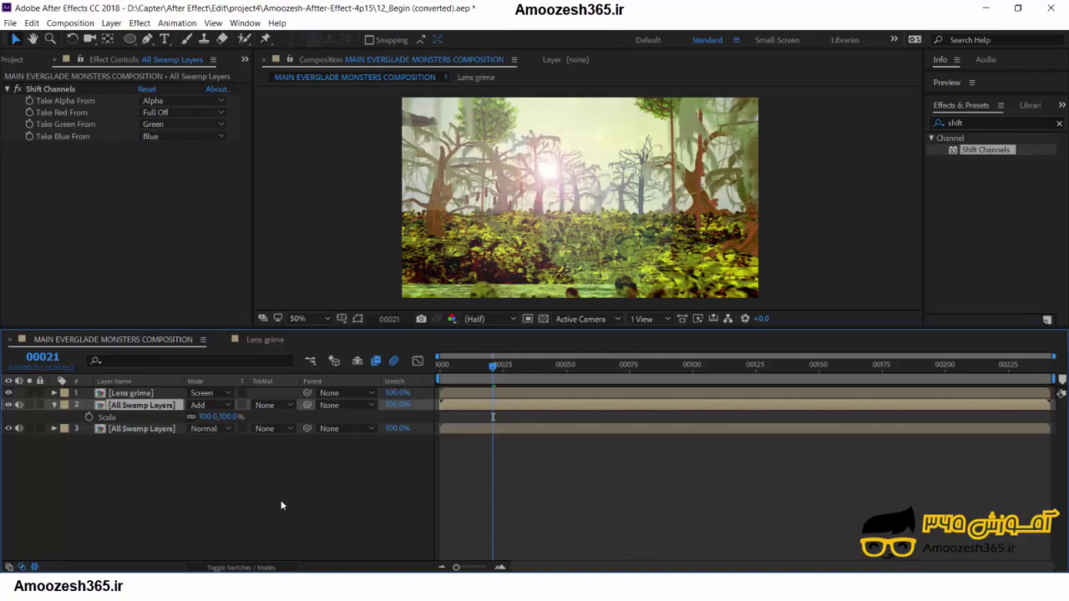
{"action": "left_click", "coordinate": [205, 418]}
{"action": "type", "text": "101"}
{"action": "key", "text": "Return"}
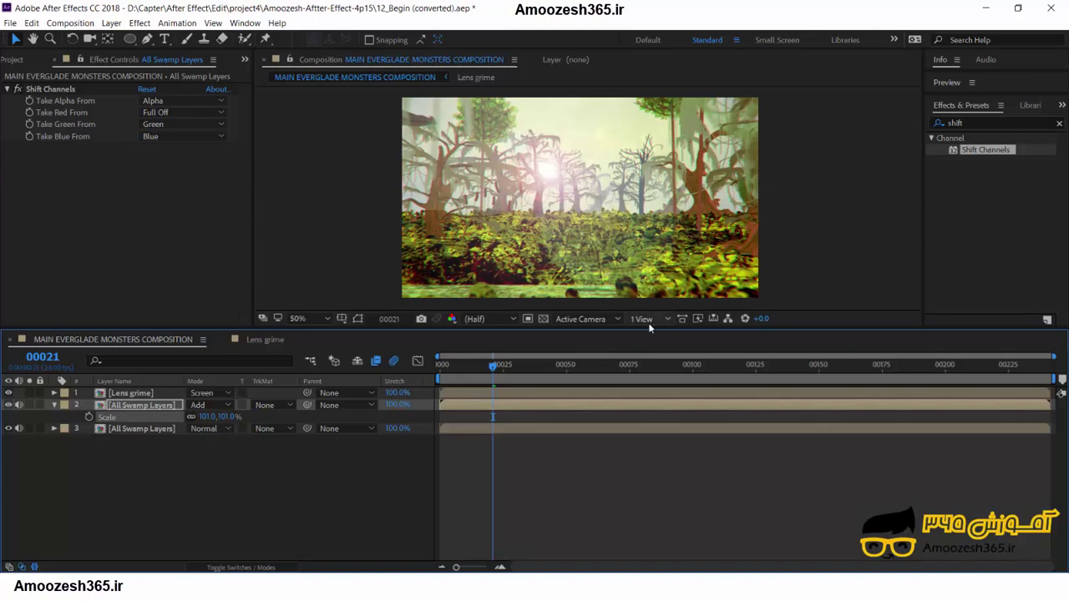
{"action": "left_click", "coordinate": [203, 417]}
{"action": "type", "text": "100.2"}
{"action": "key", "text": "Return"}
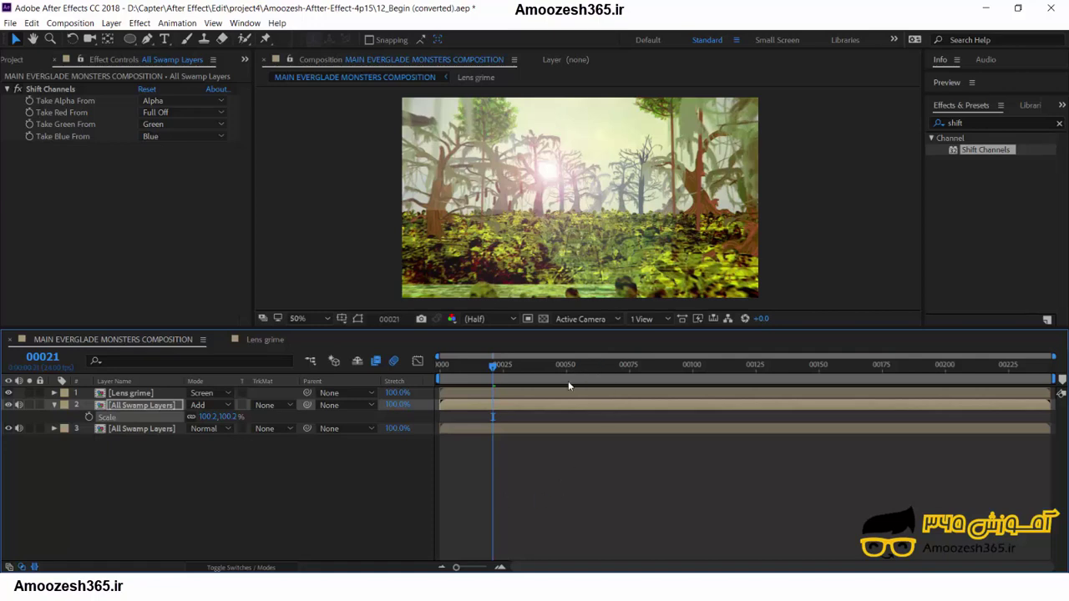
{"action": "left_click", "coordinate": [54, 405]}
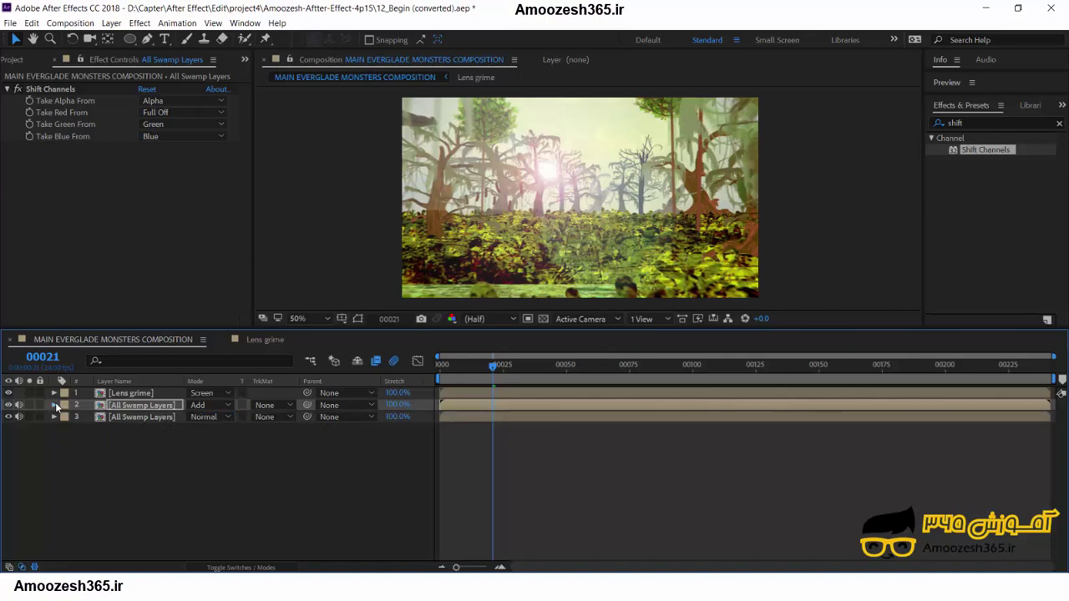
Step: Duplicate the All Swamp Layers copy that uses the Add blending mode and select the topmost duplicate
{"action": "left_click", "coordinate": [118, 407]}
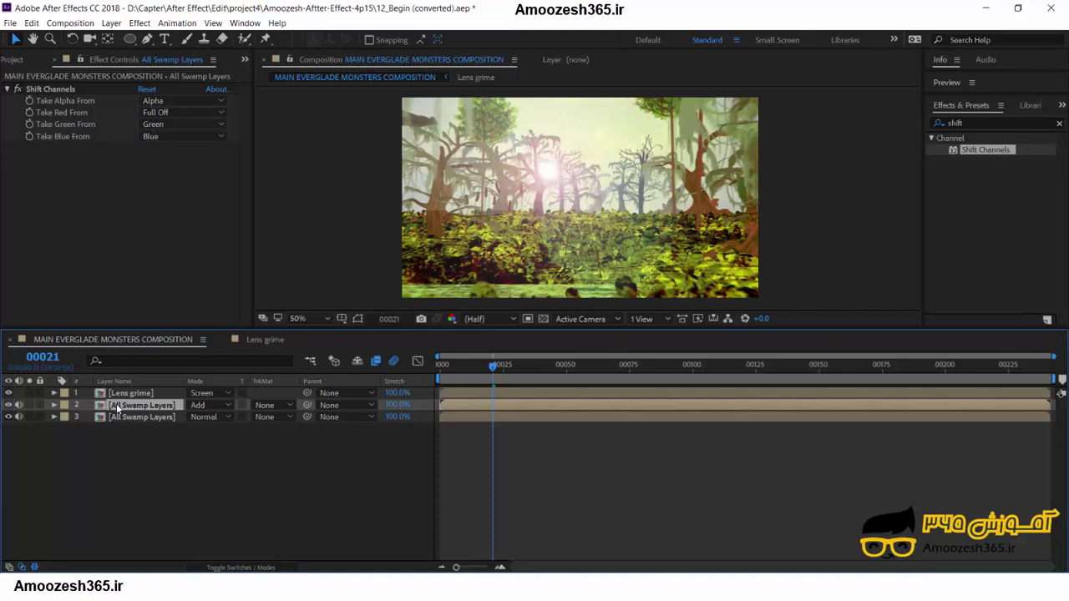
{"action": "key", "text": "ctrl+d"}
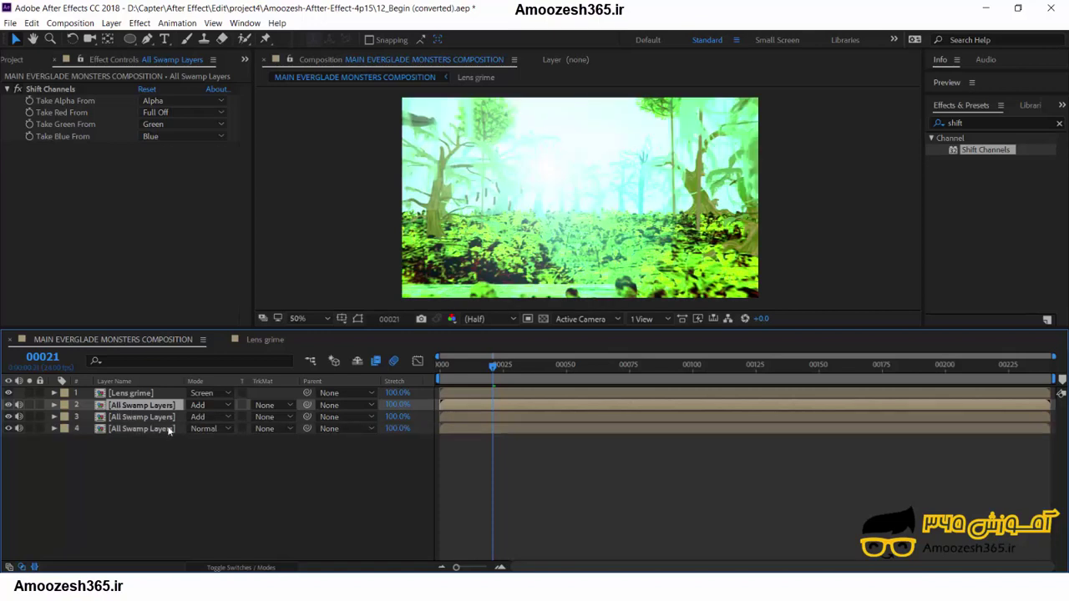
{"action": "left_click", "coordinate": [144, 417]}
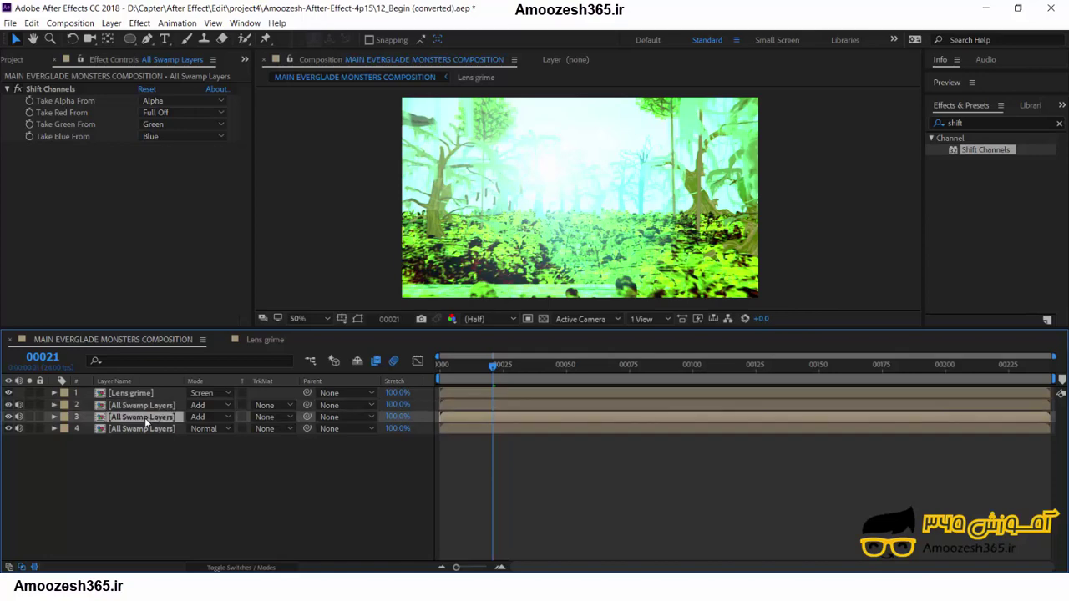
{"action": "left_click", "coordinate": [143, 406]}
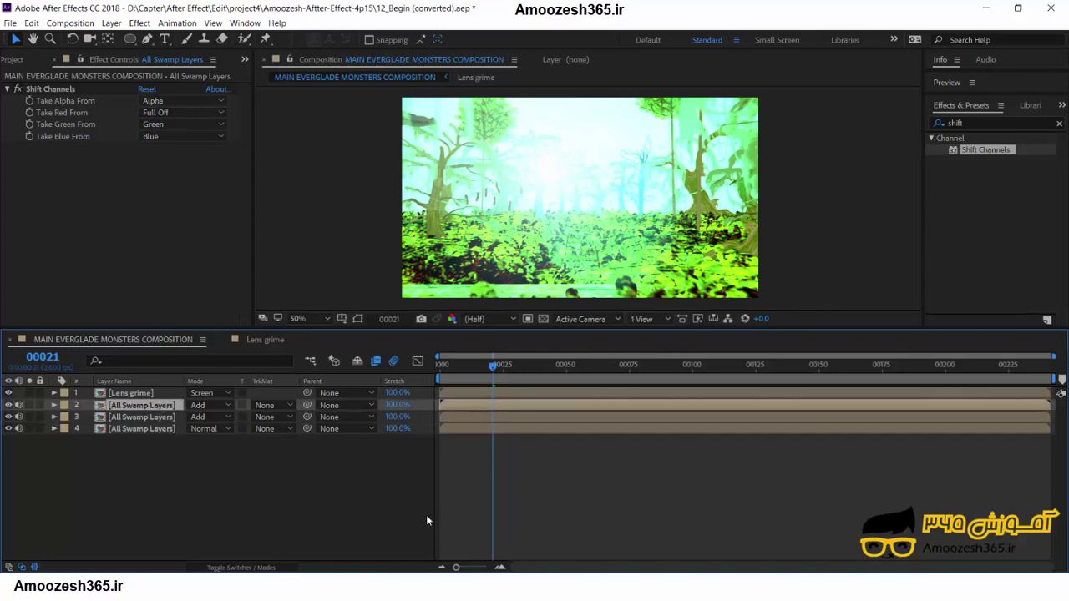
Step: Set the topmost All Swamp Layers copy's blending mode to Normal and remove its Shift Channels effect
{"action": "left_click", "coordinate": [224, 406]}
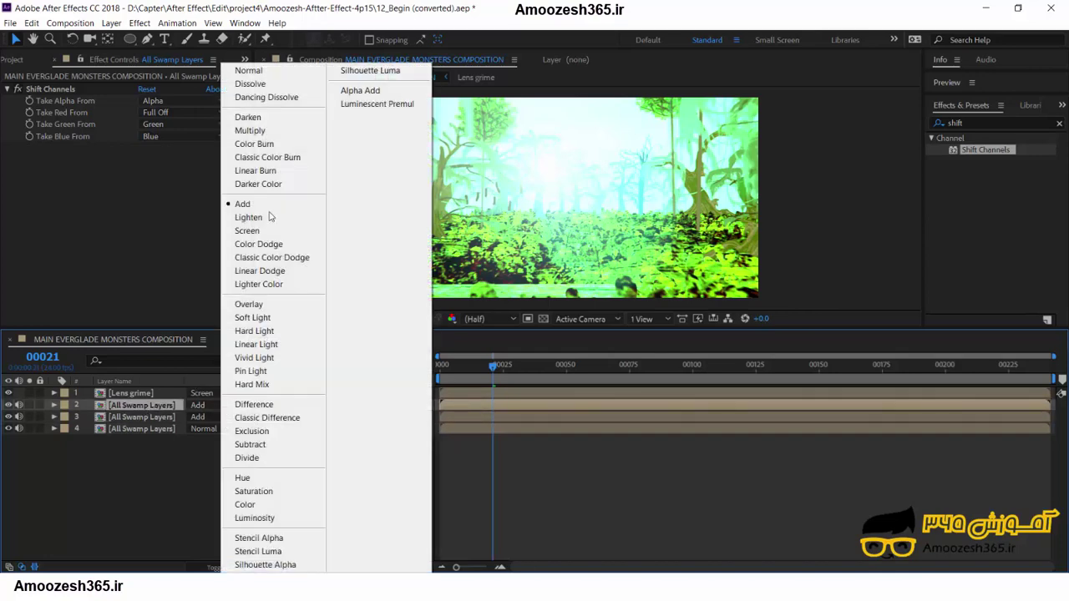
{"action": "left_click", "coordinate": [246, 72]}
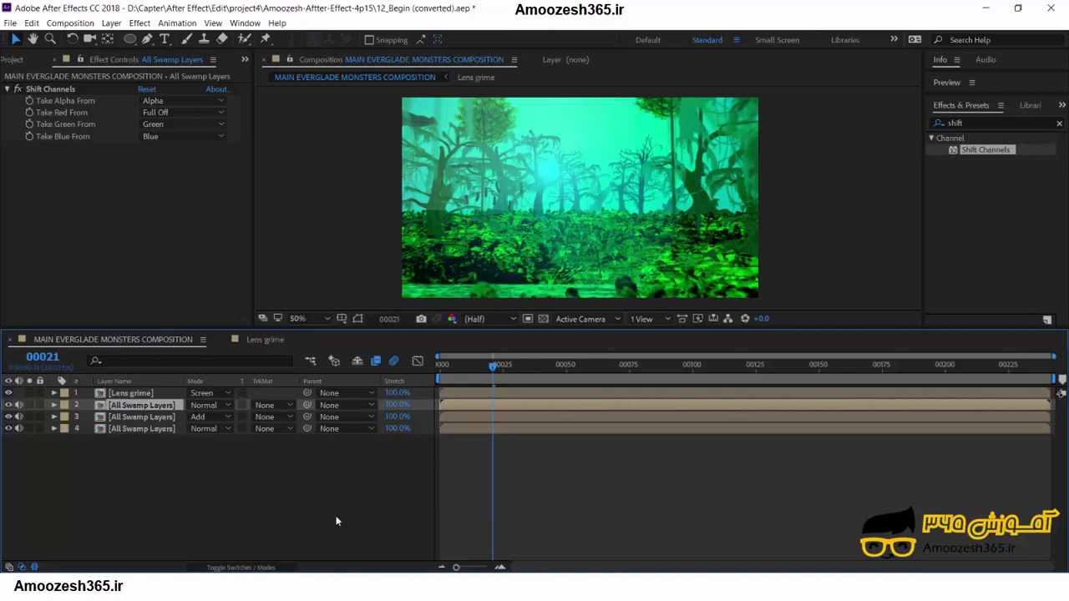
{"action": "left_click", "coordinate": [37, 88]}
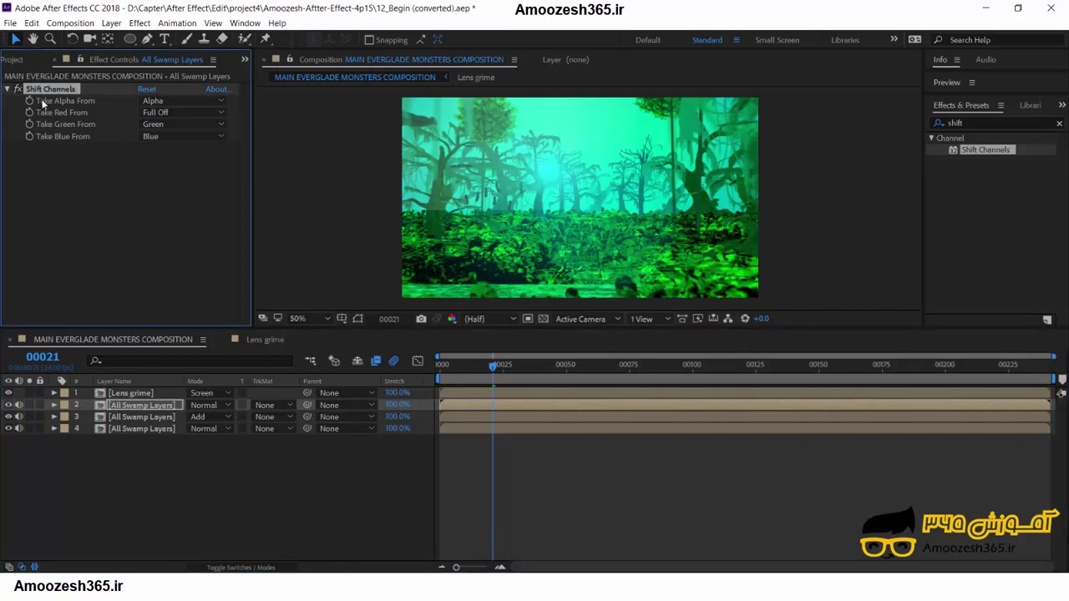
{"action": "key", "text": "Delete"}
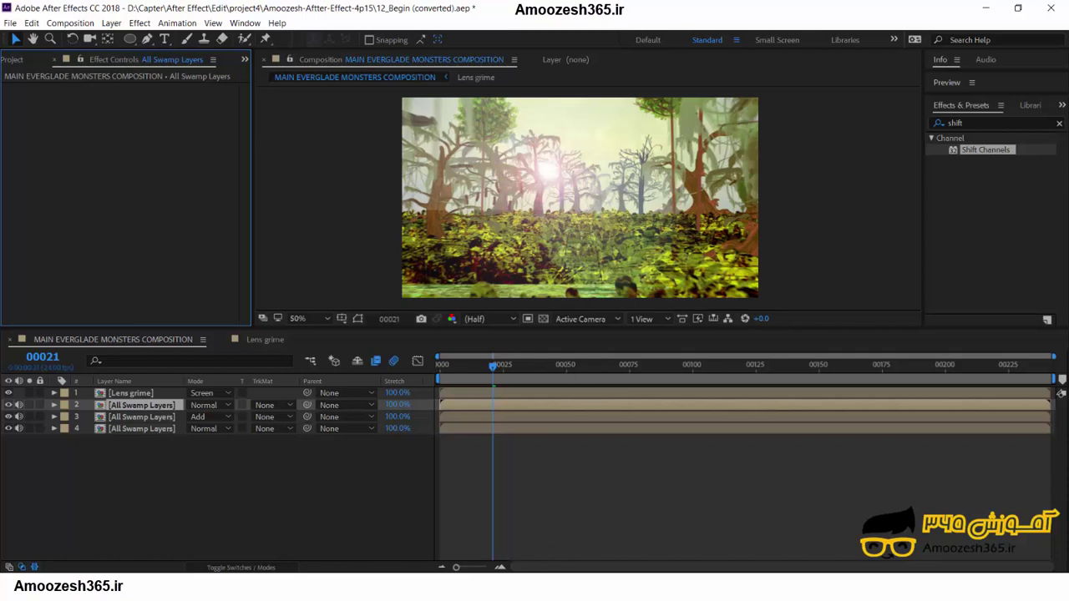
Step: Find the Luma Key effect and apply it to the topmost All Swamp Layers copy
{"action": "key", "text": "ctrl+5"}
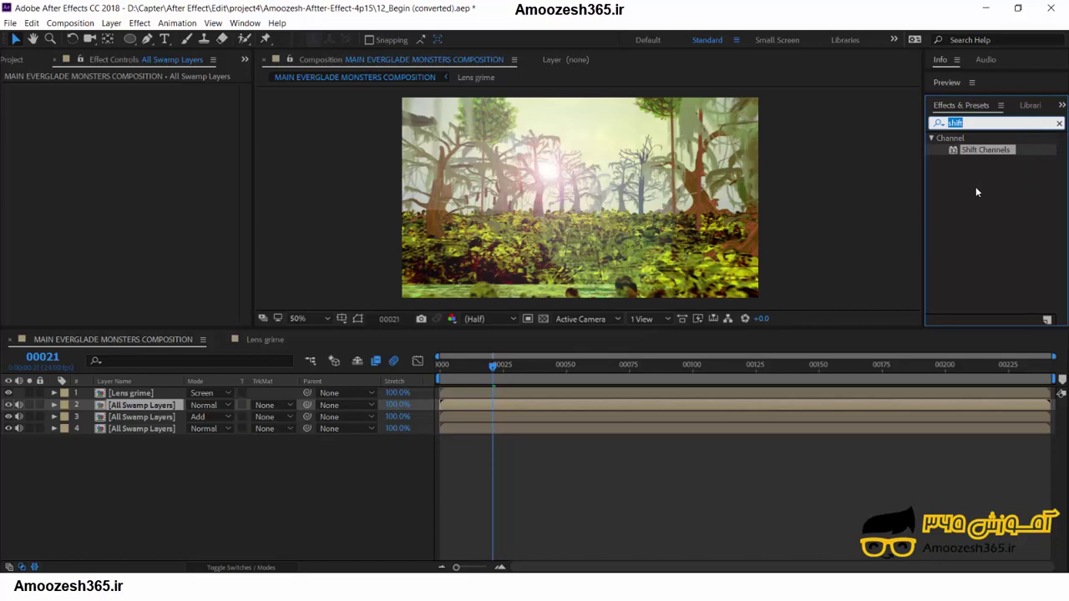
{"action": "type", "text": "Luma"}
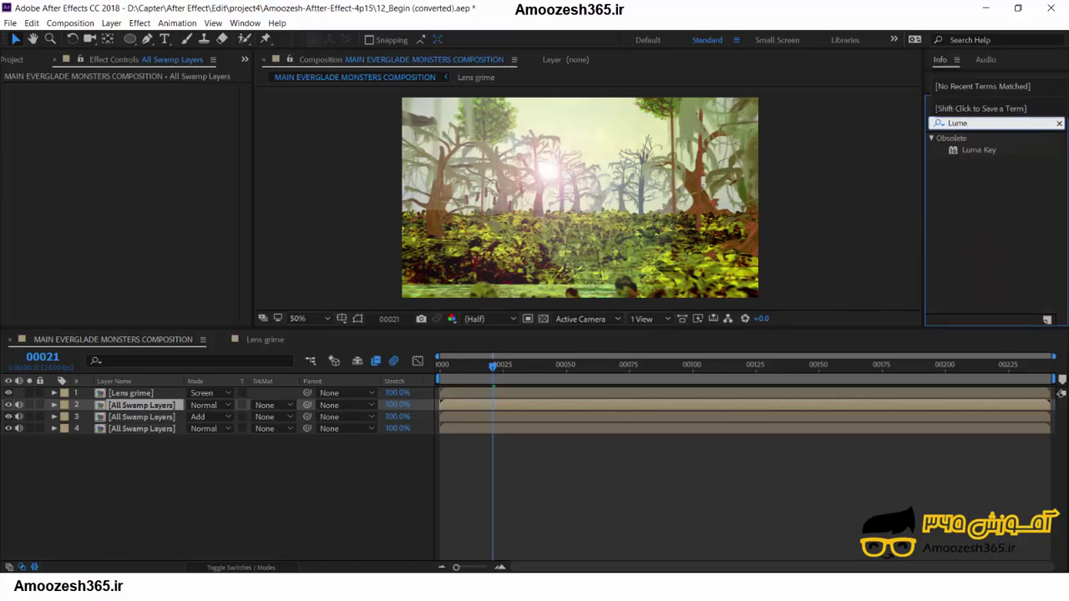
{"action": "left_click", "coordinate": [972, 151]}
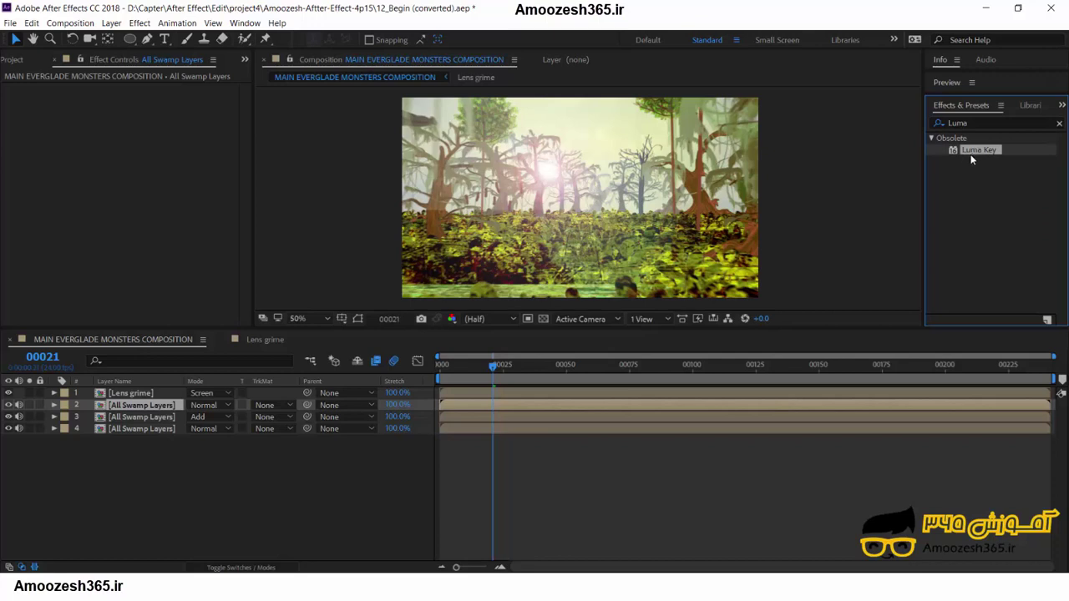
{"action": "left_click_drag", "start_coordinate": [970, 155], "coordinate": [364, 330]}
{"action": "left_click_drag", "start_coordinate": [137, 411], "coordinate": [136, 405]}
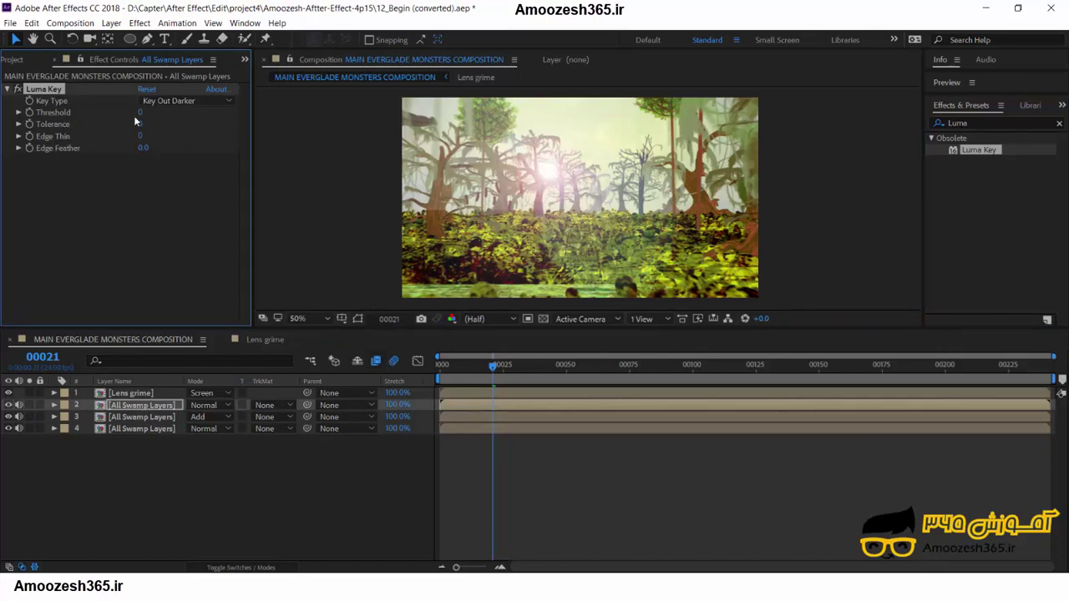
Step: Set the Luma Key threshold to 191 and hide Lens grime and the two lower All Swamp Layers copies
{"action": "left_click_drag", "start_coordinate": [141, 113], "coordinate": [310, 120]}
{"action": "left_click_drag", "start_coordinate": [145, 115], "coordinate": [110, 113]}
{"action": "left_click_drag", "start_coordinate": [9, 428], "coordinate": [8, 417]}
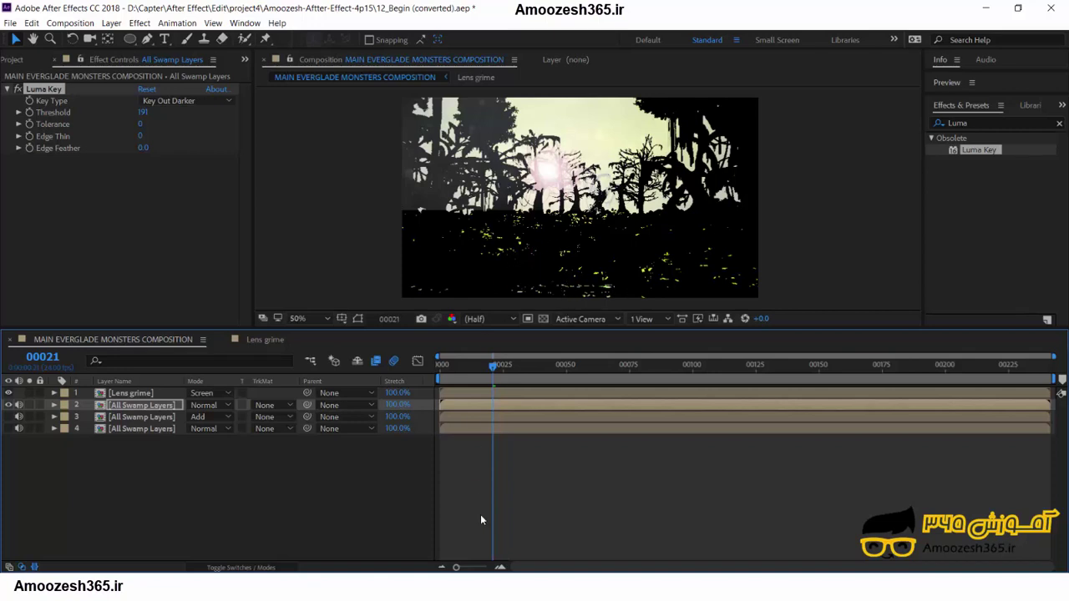
{"action": "left_click", "coordinate": [8, 392]}
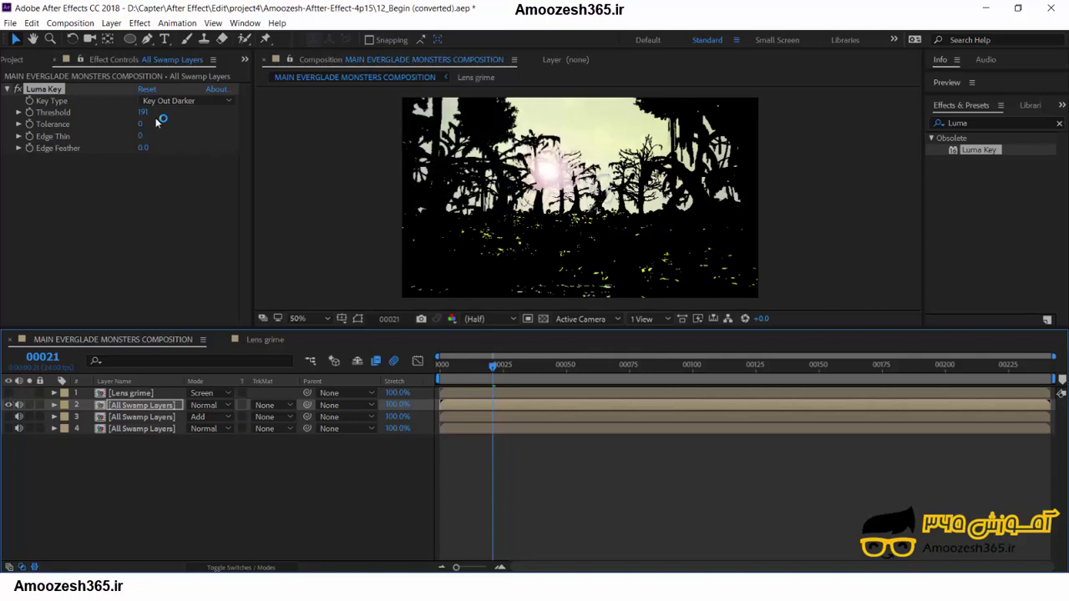
Step: Try a Luma Key threshold of 253 on the isolated layer and settle on 245
{"action": "left_click_drag", "start_coordinate": [143, 112], "coordinate": [171, 119]}
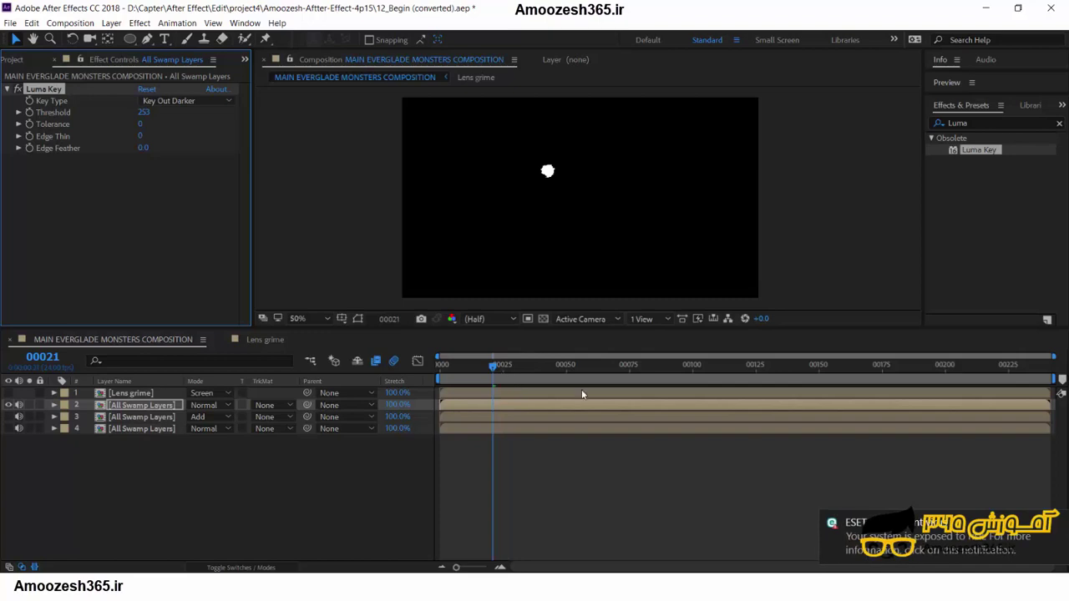
{"action": "left_click", "coordinate": [493, 367]}
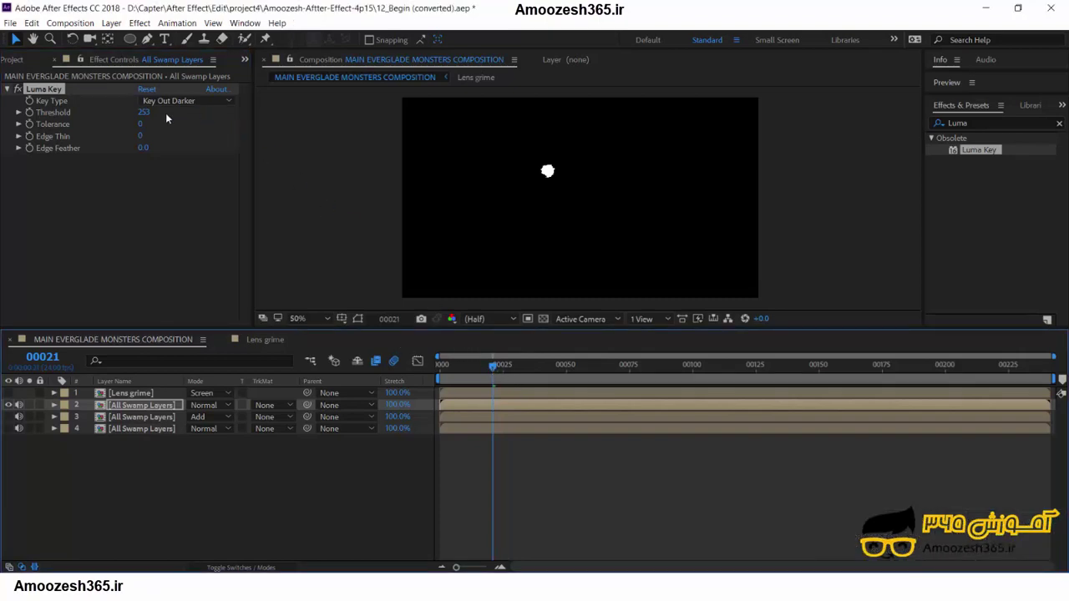
{"action": "left_click", "coordinate": [144, 112]}
{"action": "left_click_drag", "start_coordinate": [144, 112], "coordinate": [135, 112]}
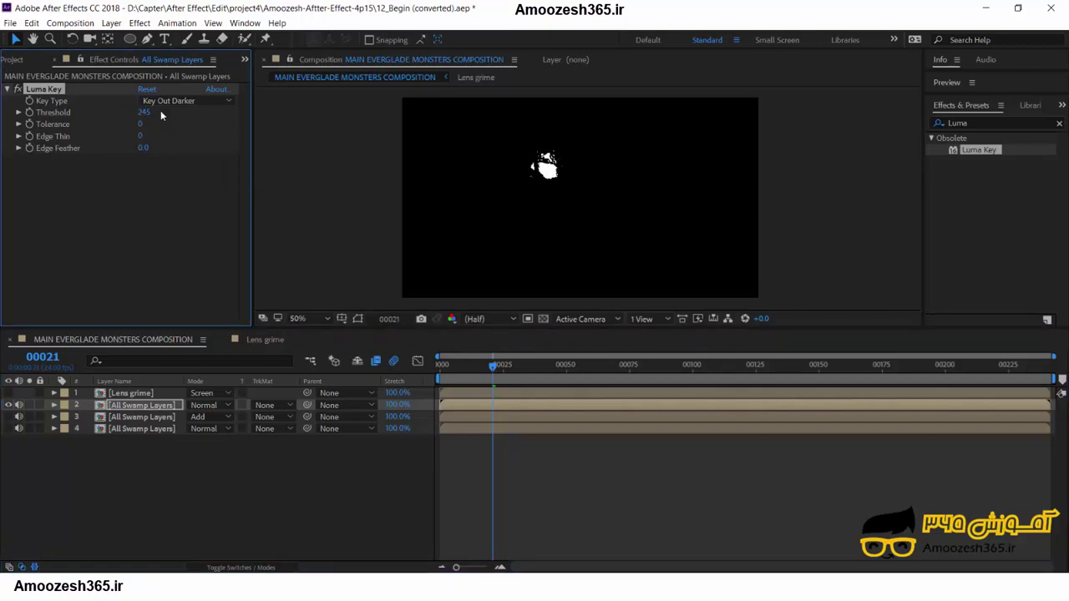
Step: Rotate the keyed All Swamp Layers copy about its centre to exactly -180°
{"action": "left_click", "coordinate": [73, 40]}
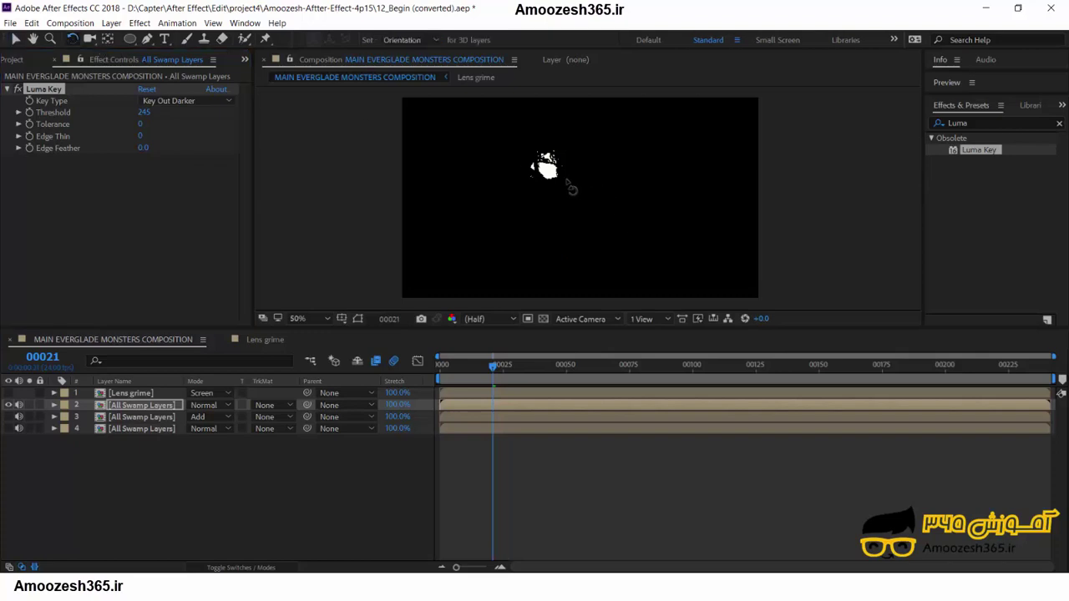
{"action": "left_click_drag", "start_coordinate": [571, 187], "coordinate": [609, 219]}
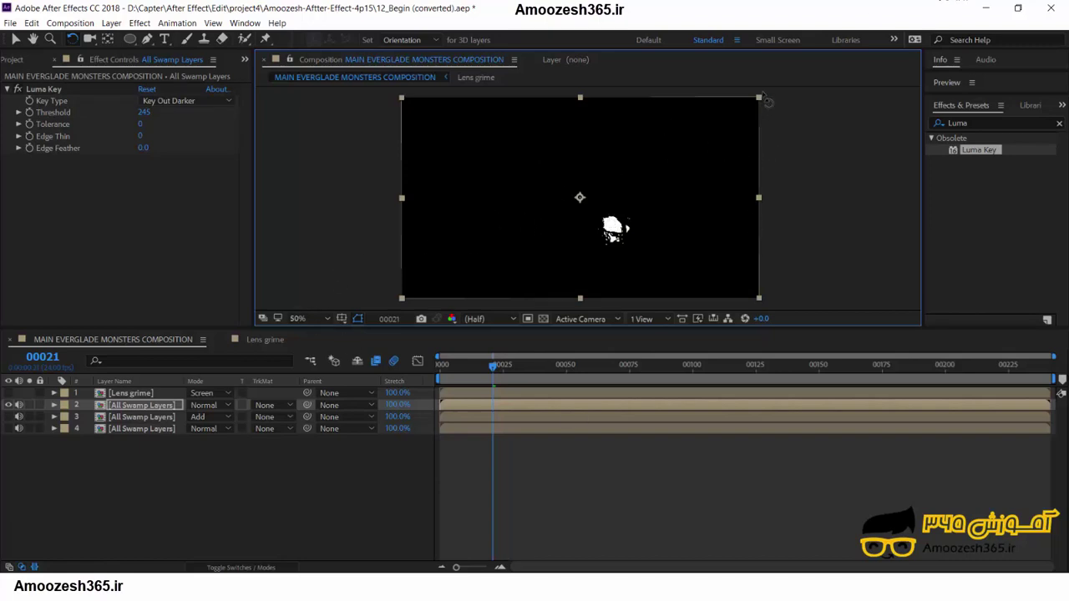
{"action": "left_click", "coordinate": [14, 40]}
{"action": "left_click", "coordinate": [760, 100]}
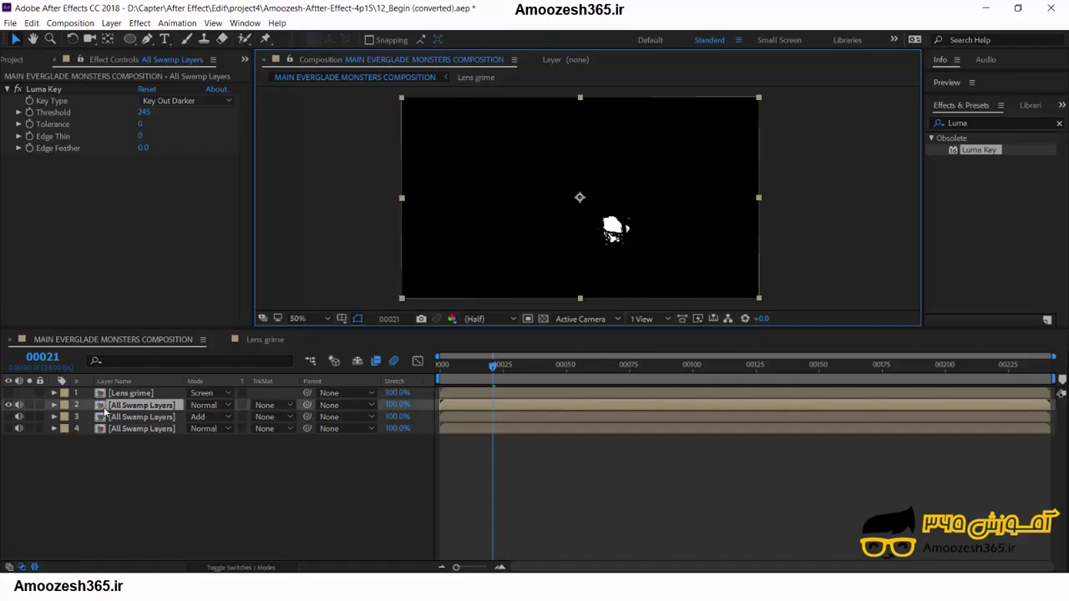
{"action": "key", "text": "r"}
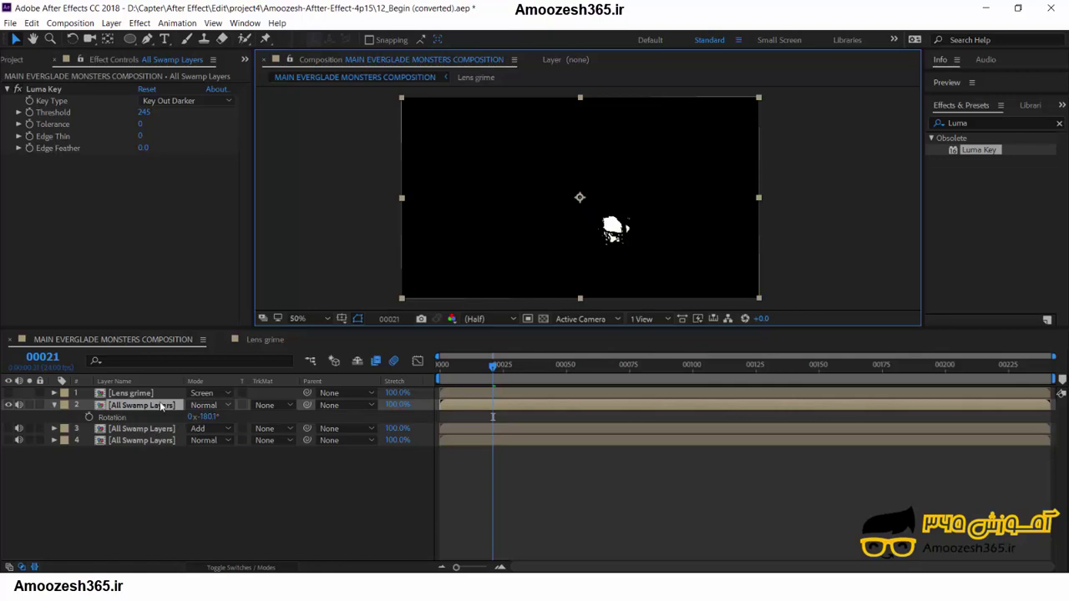
{"action": "left_click", "coordinate": [208, 416]}
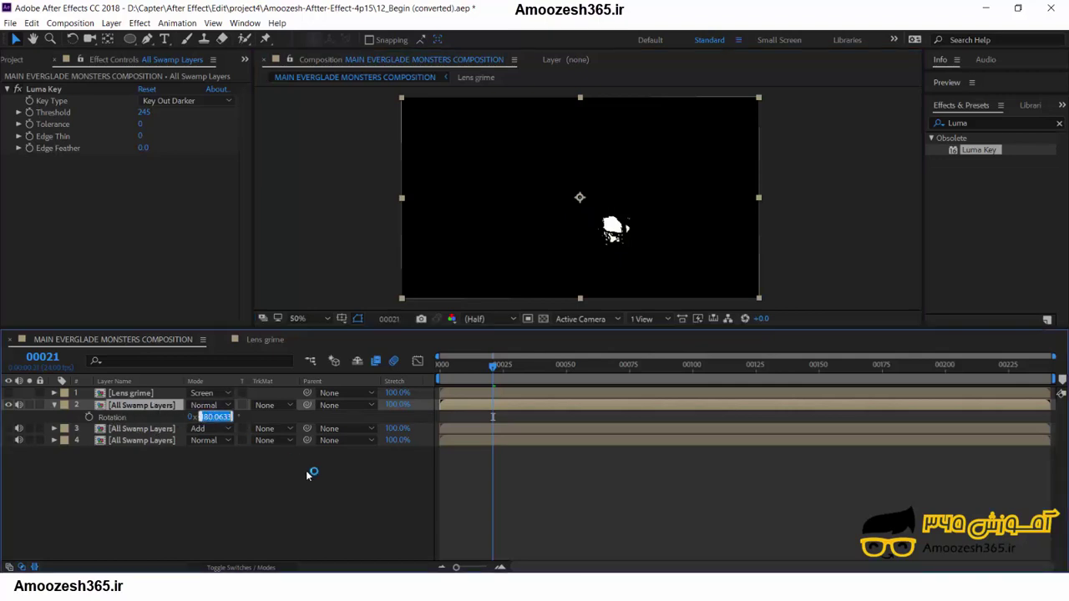
{"action": "type", "text": "-180"}
{"action": "key", "text": "Return"}
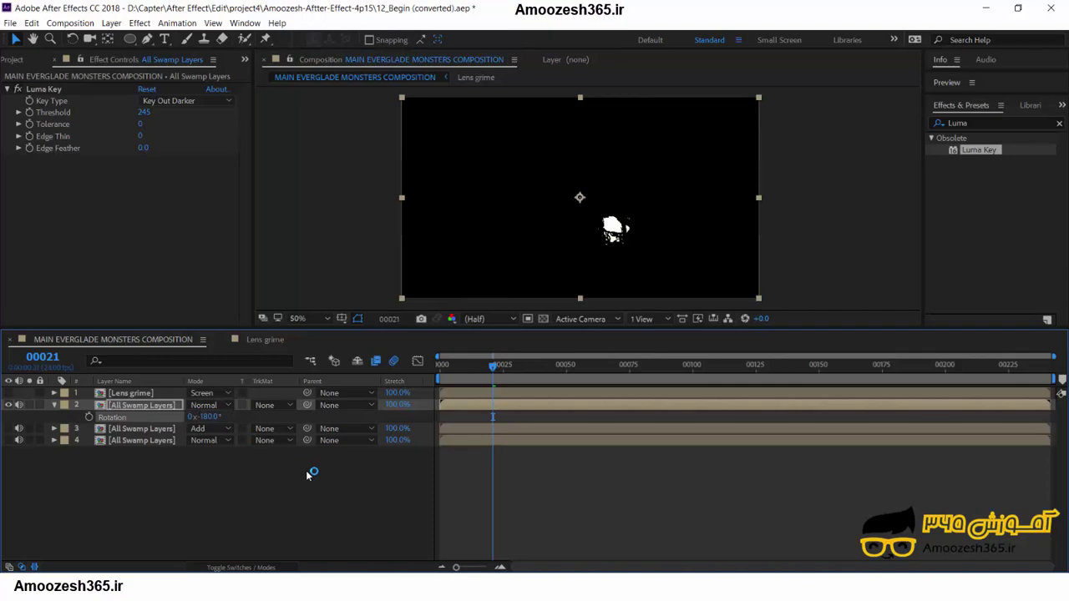
Step: Scale the keyed All Swamp Layers copy up slightly so it extends just beyond the composition frame
{"action": "left_click", "coordinate": [760, 100]}
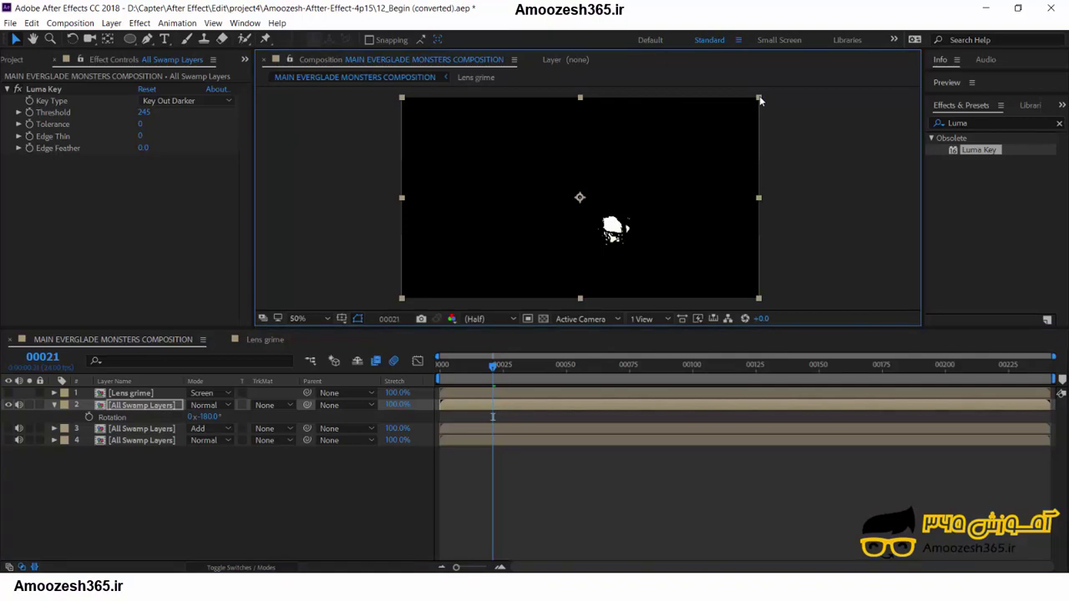
{"action": "left_click_drag", "start_coordinate": [760, 100], "coordinate": [773, 93]}
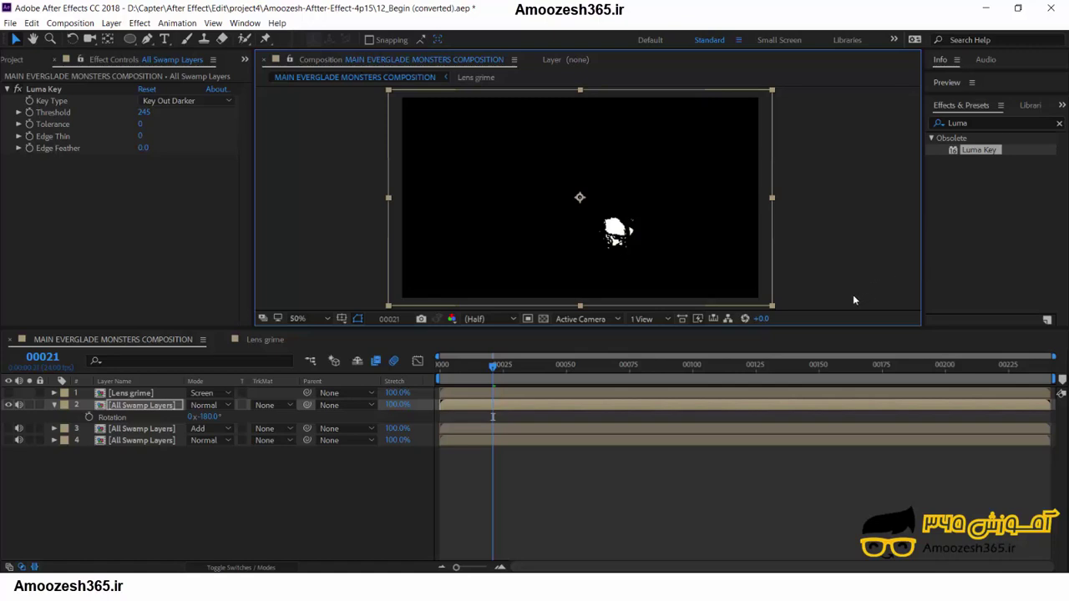
{"action": "double_click", "coordinate": [664, 212]}
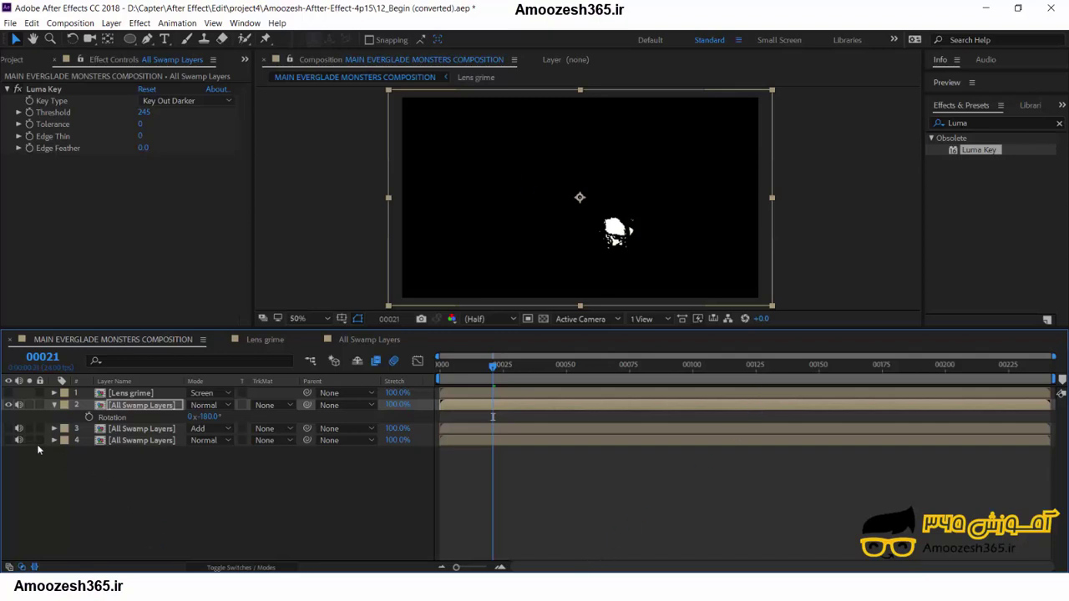
Step: Show the hidden layers again and check the keyed highlight between frames 20 and 46
{"action": "left_click", "coordinate": [9, 440]}
{"action": "left_click", "coordinate": [8, 428]}
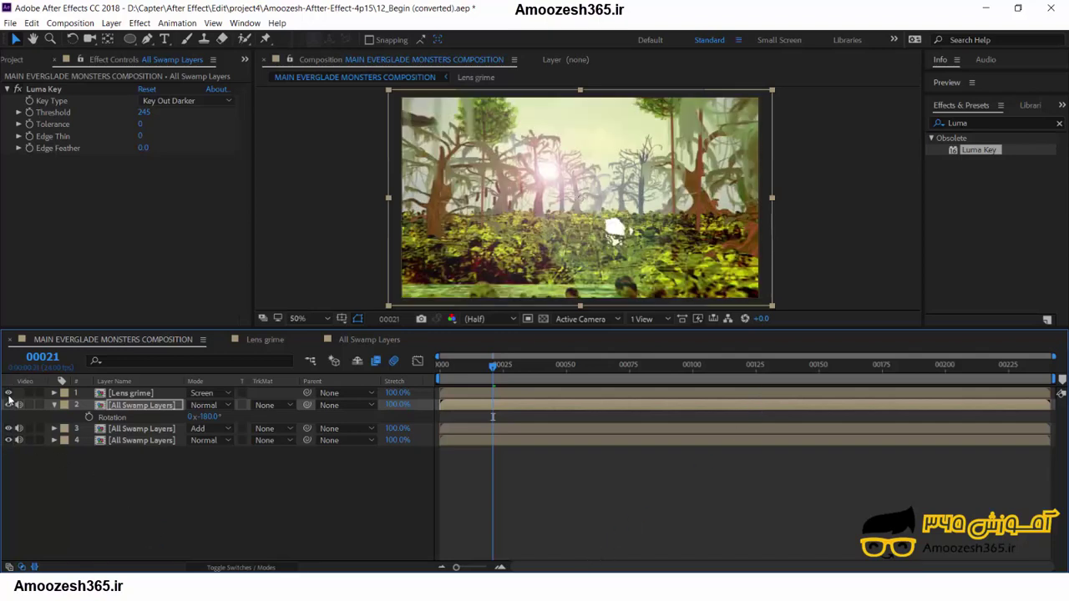
{"action": "left_click", "coordinate": [9, 393]}
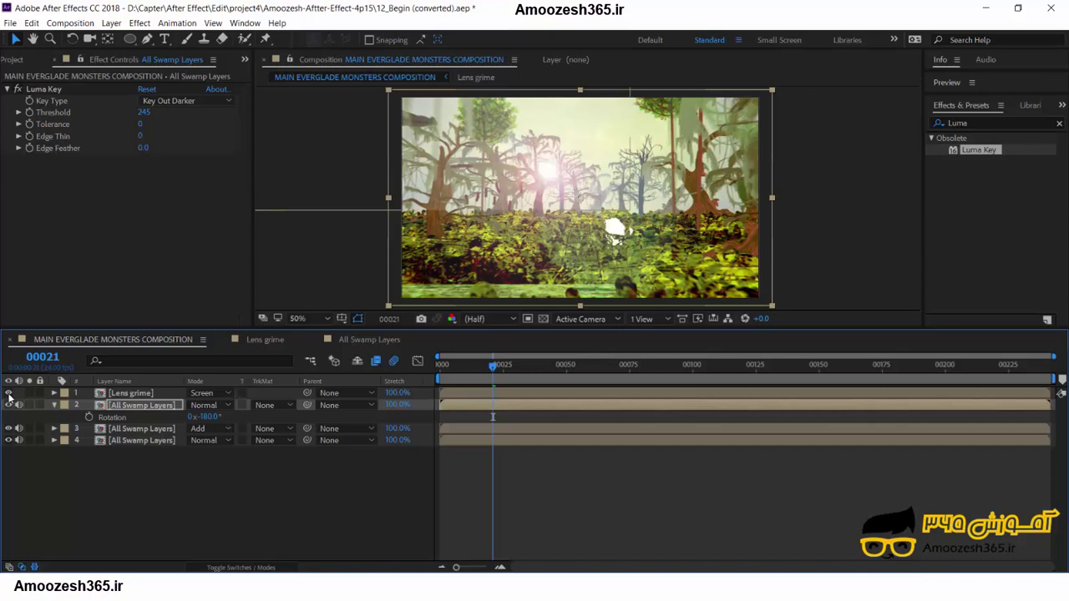
{"action": "left_click_drag", "start_coordinate": [493, 365], "coordinate": [558, 403]}
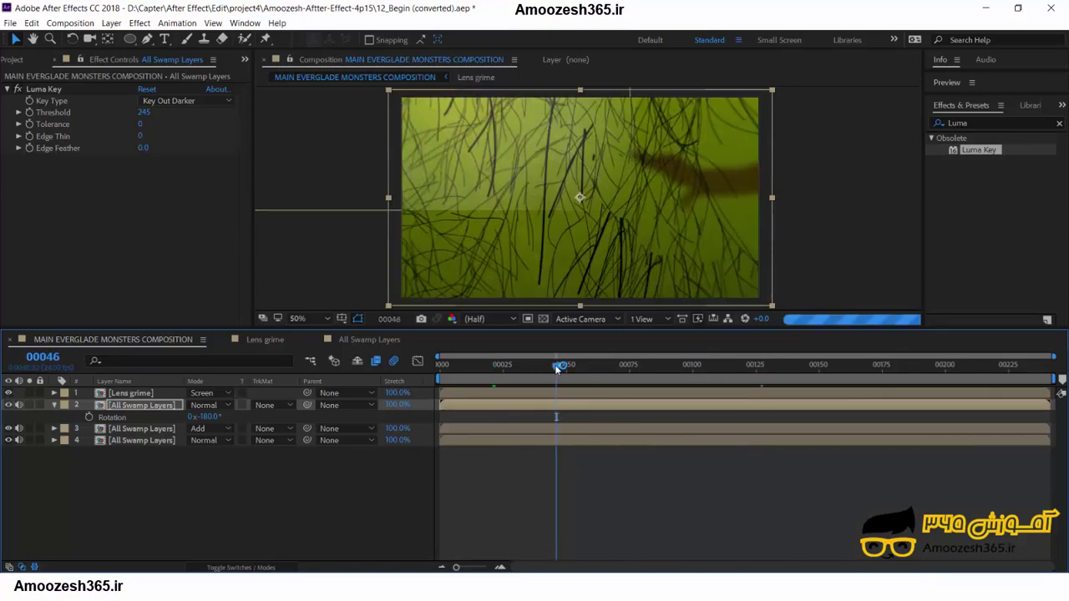
{"action": "left_click_drag", "start_coordinate": [554, 365], "coordinate": [490, 372]}
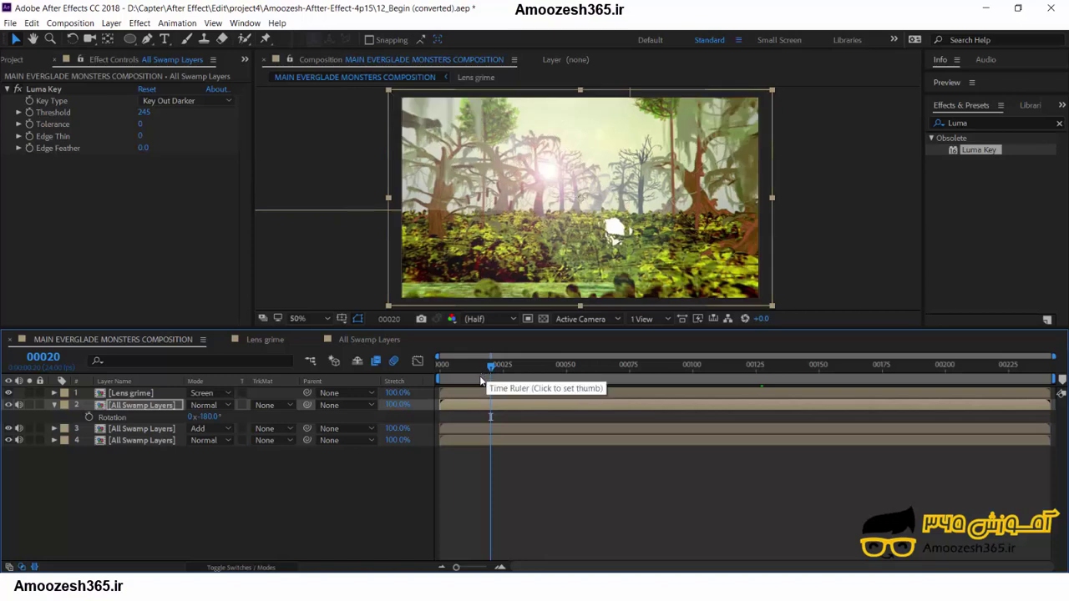
Step: Try a Luma Key threshold of 250 on the isolated copy and check it with the other layers shown
{"action": "left_click", "coordinate": [8, 440]}
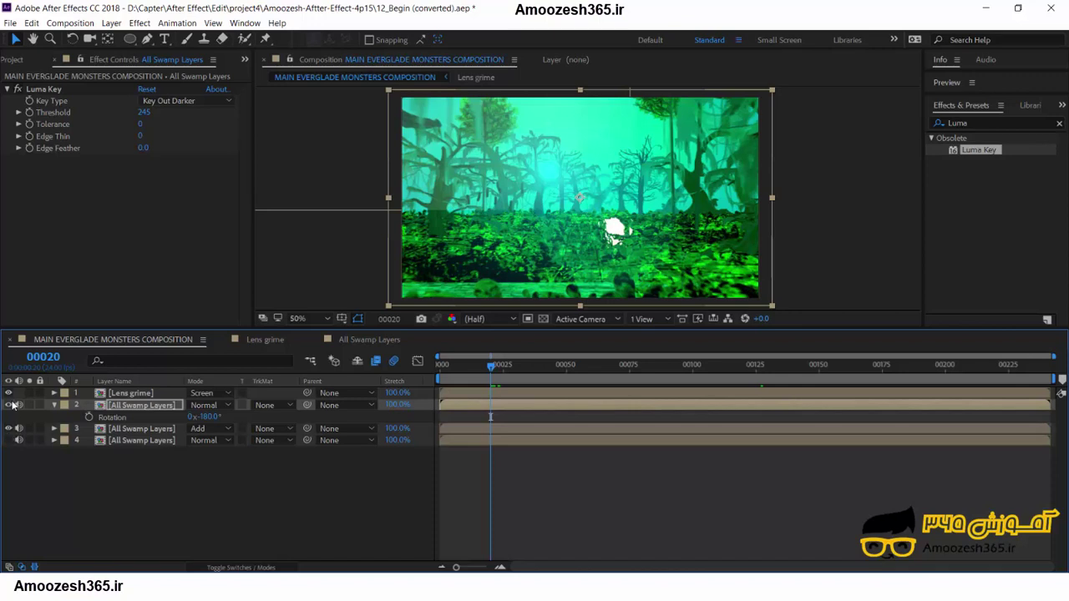
{"action": "left_click", "coordinate": [8, 429]}
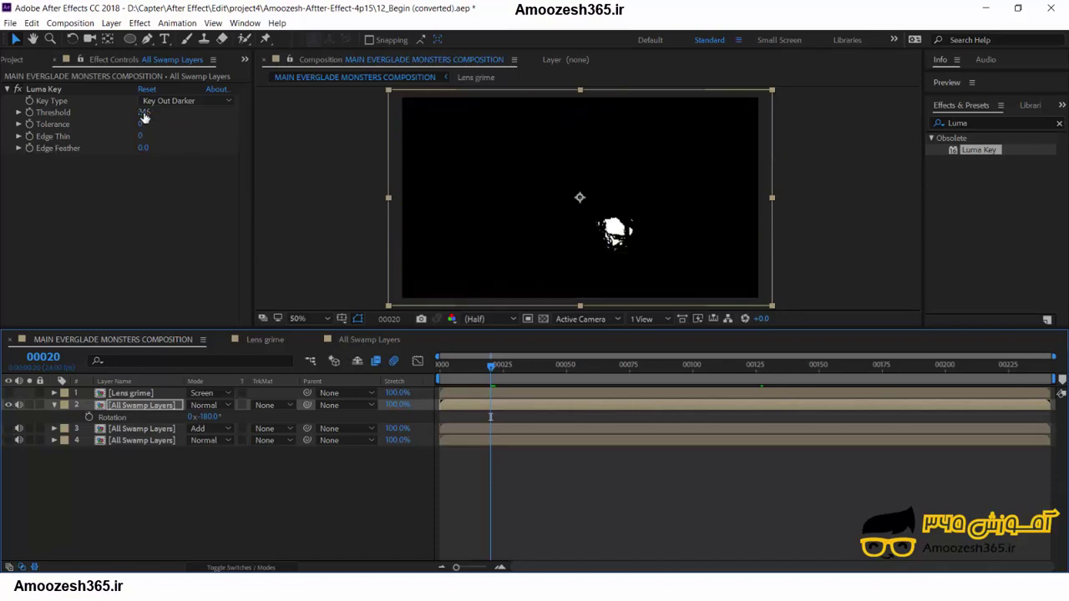
{"action": "left_click_drag", "start_coordinate": [145, 118], "coordinate": [148, 113]}
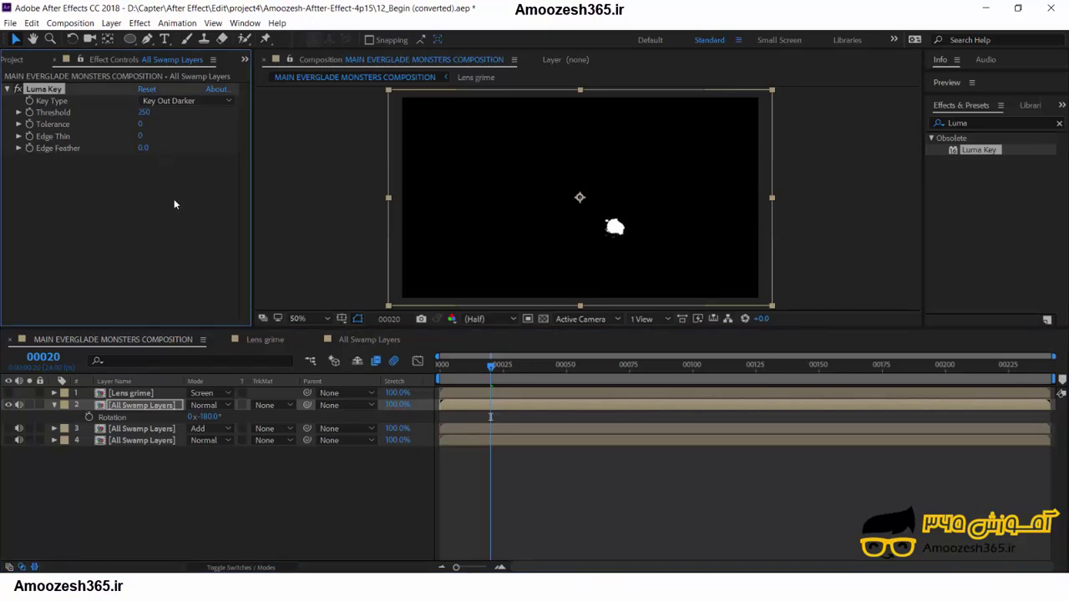
{"action": "left_click", "coordinate": [8, 440]}
{"action": "left_click", "coordinate": [8, 428]}
{"action": "left_click", "coordinate": [8, 393]}
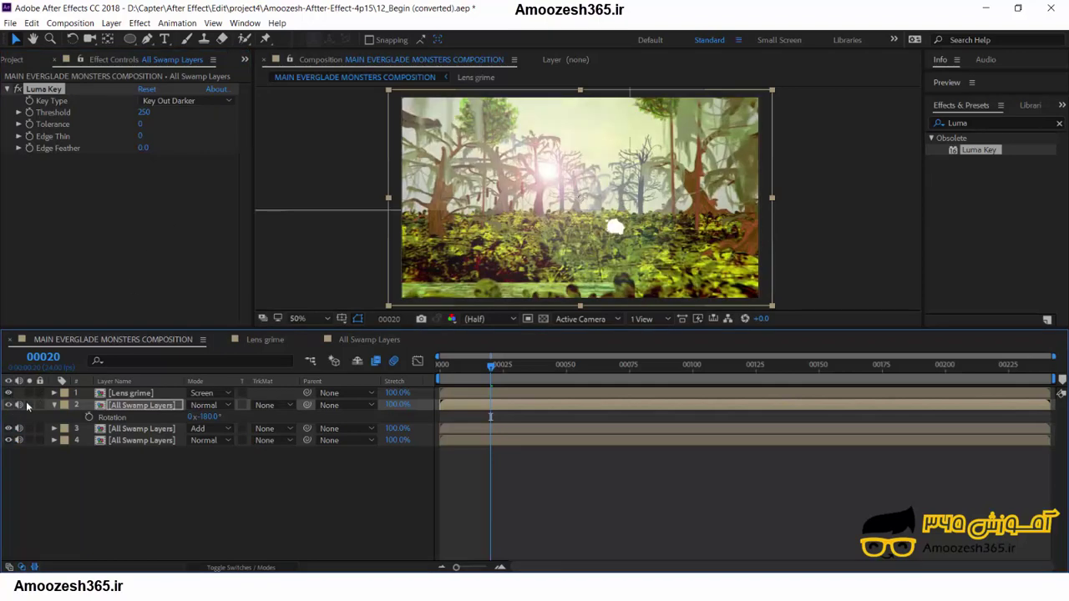
Step: Isolate the keyed All Swamp Layers copy, set its Luma Key threshold to 243, and show the other layers again
{"action": "left_click", "coordinate": [9, 392]}
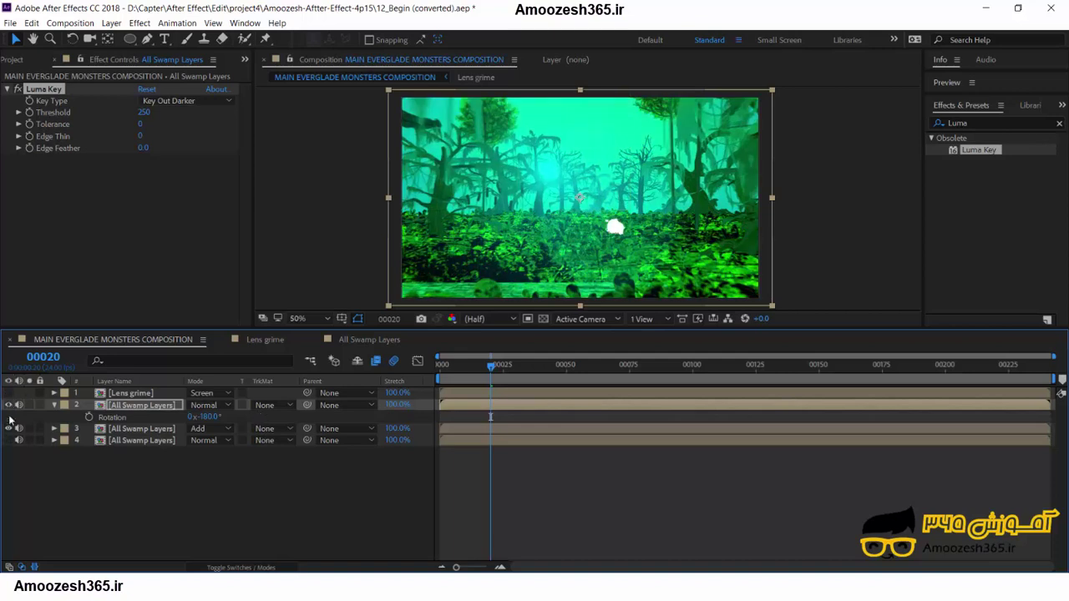
{"action": "left_click", "coordinate": [8, 429]}
{"action": "left_click", "coordinate": [8, 440]}
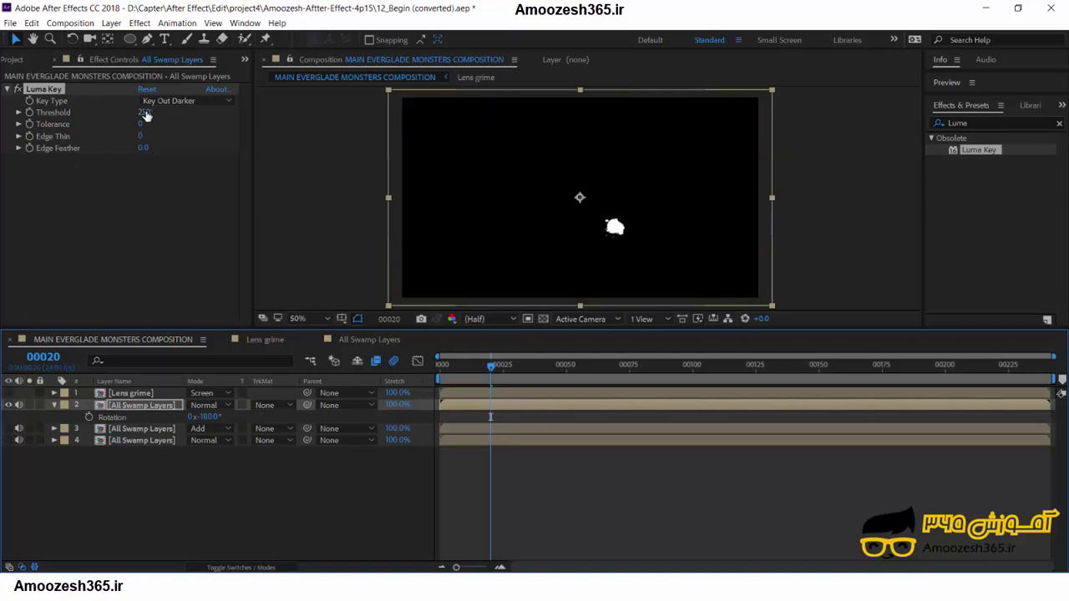
{"action": "left_click", "coordinate": [146, 115]}
{"action": "key", "text": "Return"}
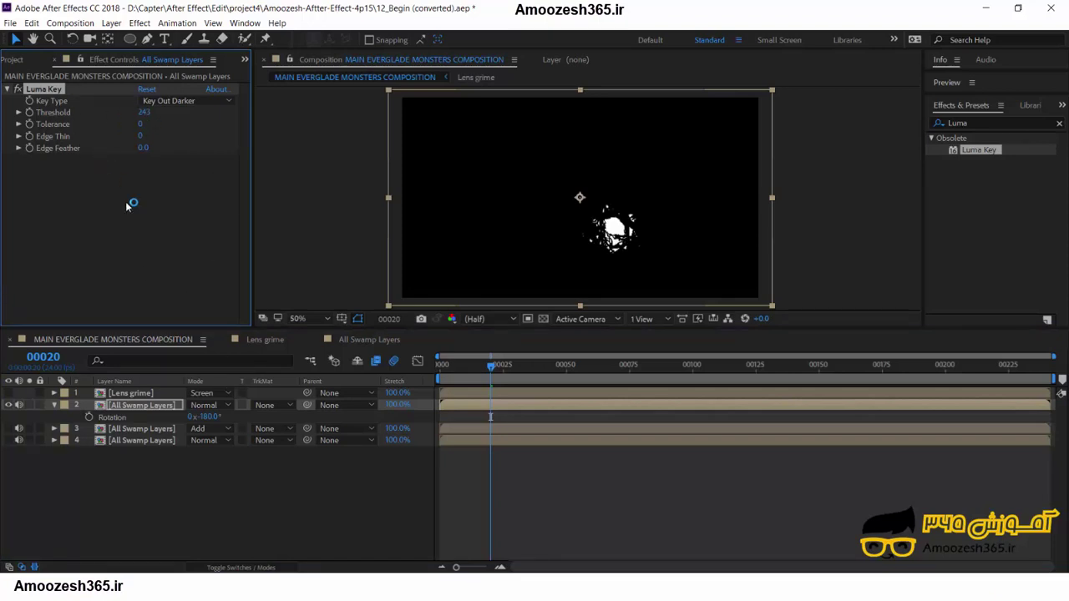
{"action": "left_click", "coordinate": [8, 393]}
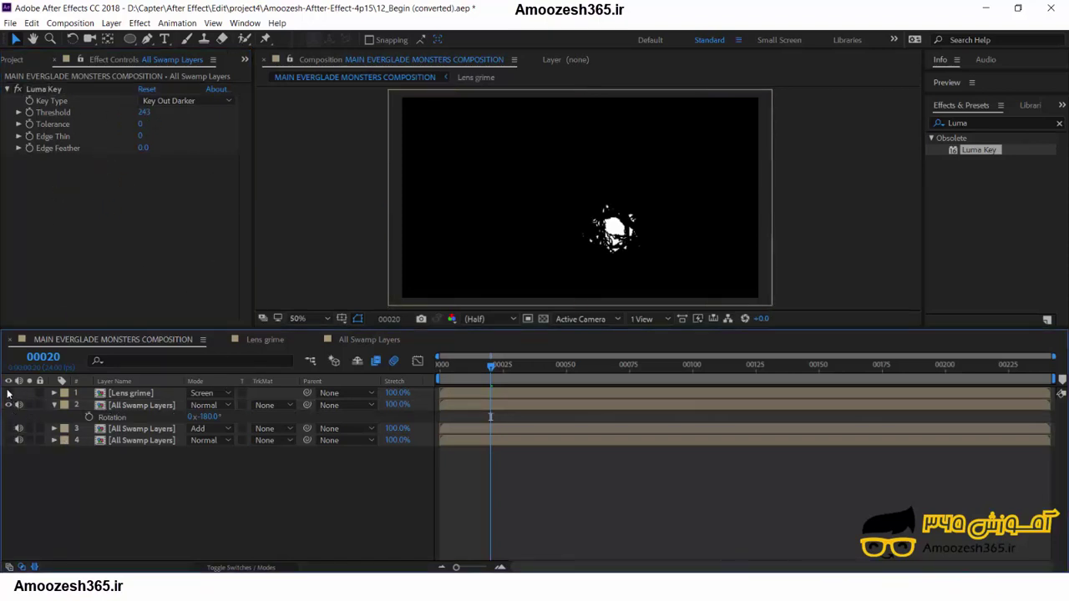
{"action": "left_click", "coordinate": [9, 428]}
{"action": "left_click", "coordinate": [9, 440]}
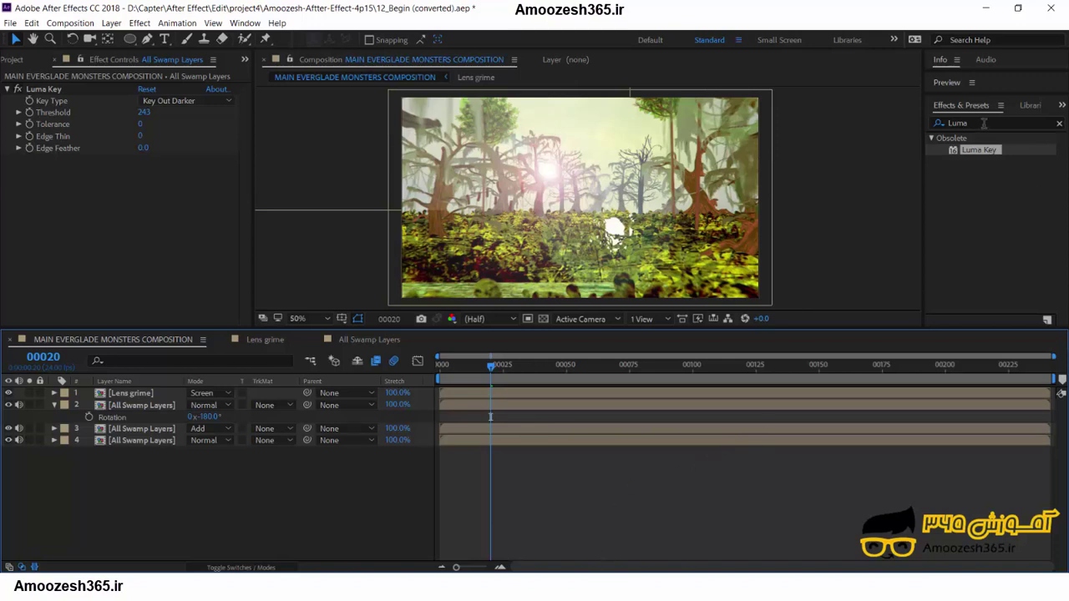
Step: Search the effects for "radial" and apply Radial Blur to the keyed All Swamp Layers copy
{"action": "key", "text": "ctrl+5"}
{"action": "type", "text": "r"}
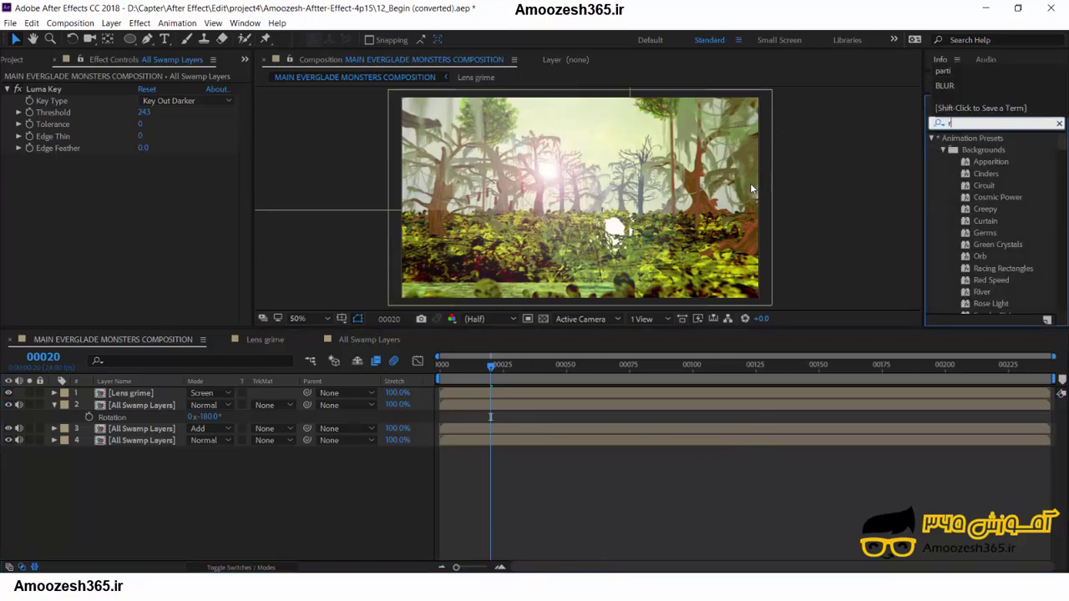
{"action": "type", "text": "adie"}
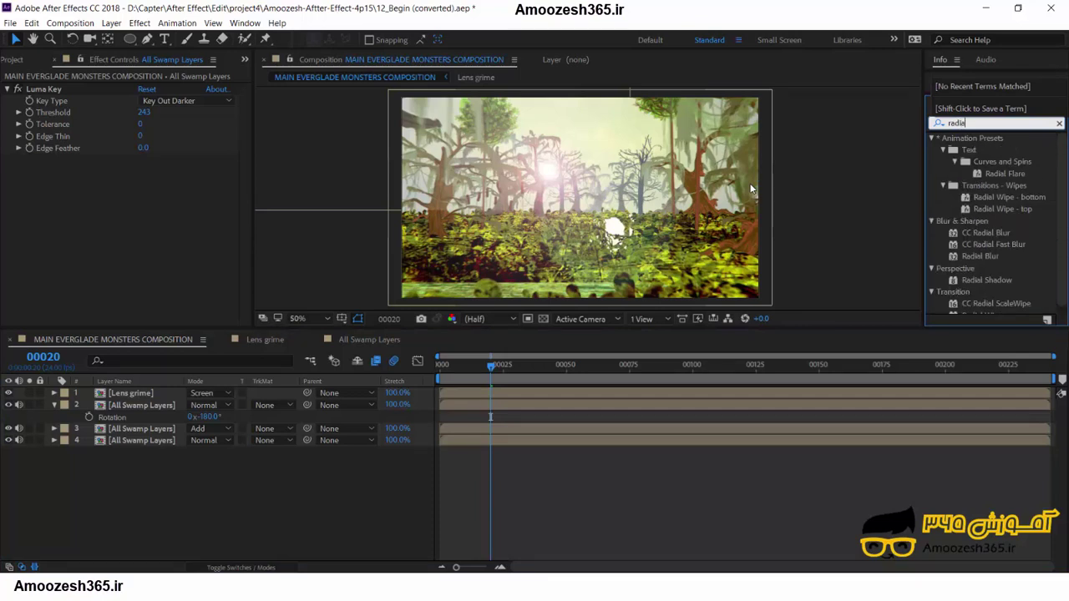
{"action": "type", "text": "l"}
{"action": "left_click", "coordinate": [982, 256]}
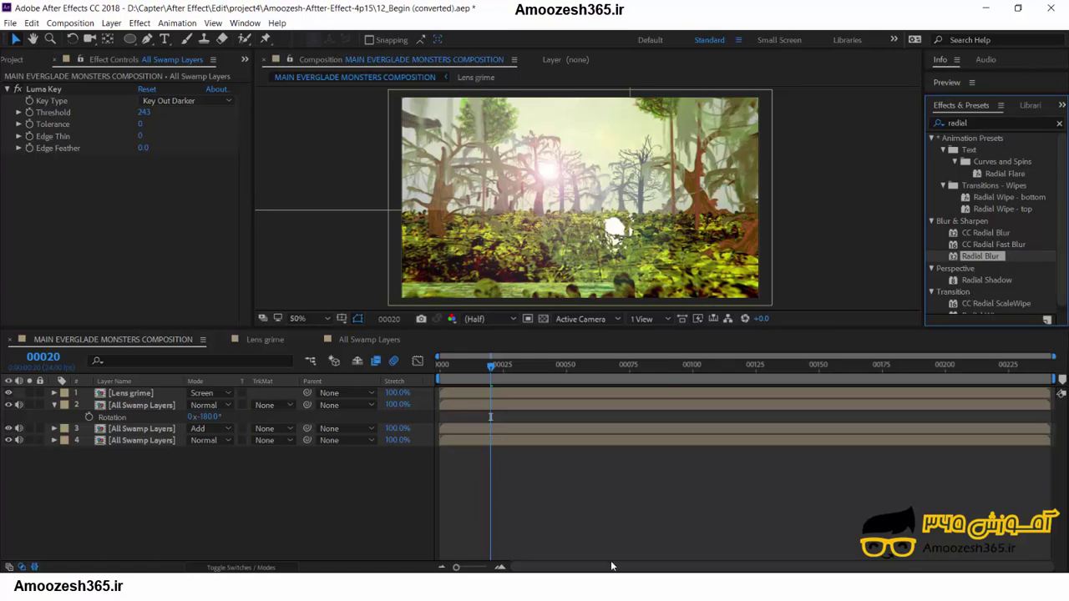
{"action": "left_click_drag", "start_coordinate": [986, 254], "coordinate": [135, 401]}
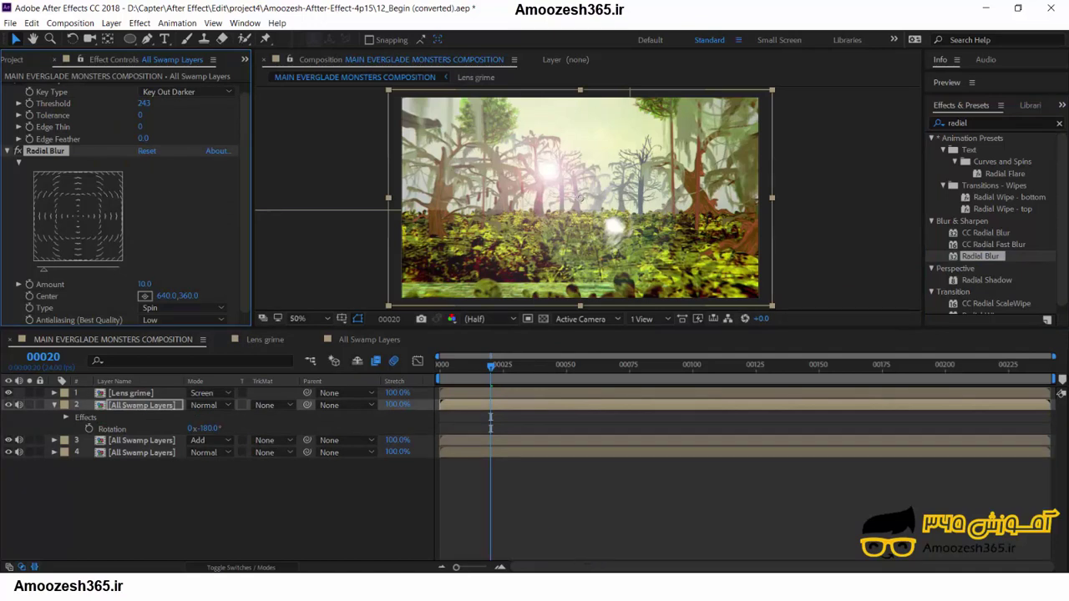
Step: Set the Radial Blur amount to 17 and the opacity to 75% on the keyed All Swamp Layers copy
{"action": "mouse_move", "coordinate": [145, 286]}
{"action": "left_mouse_down"}
{"action": "mouse_move", "coordinate": [155, 294]}
{"action": "mouse_move", "coordinate": [132, 285]}
{"action": "mouse_move", "coordinate": [154, 286]}
{"action": "left_mouse_up"}
{"action": "left_click_drag", "start_coordinate": [155, 287], "coordinate": [144, 287]}
{"action": "key", "text": "End"}
{"action": "key", "text": "t"}
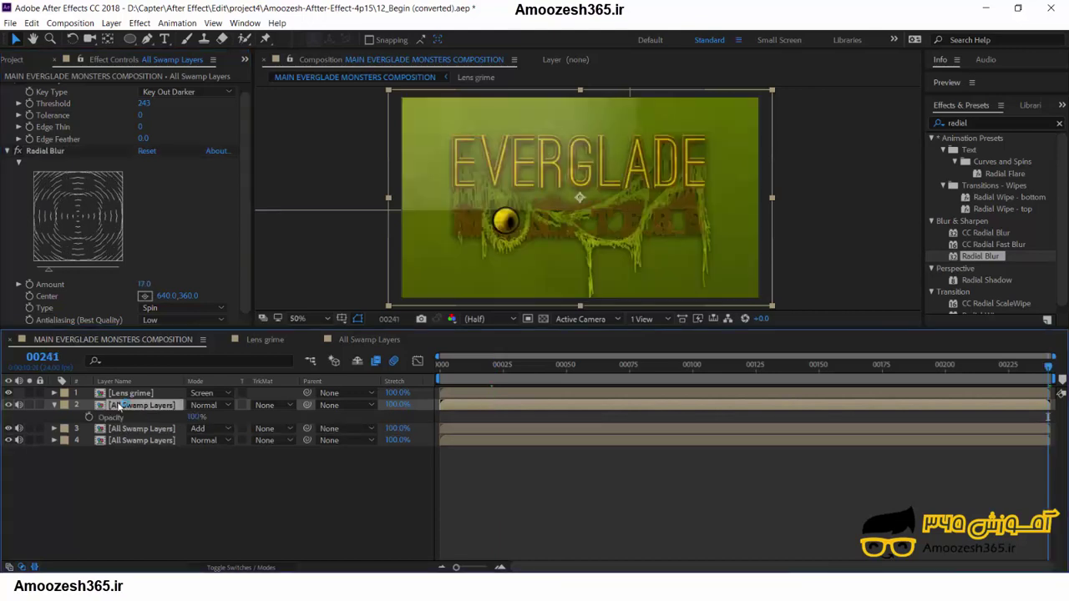
{"action": "key", "text": "Page_Up"}
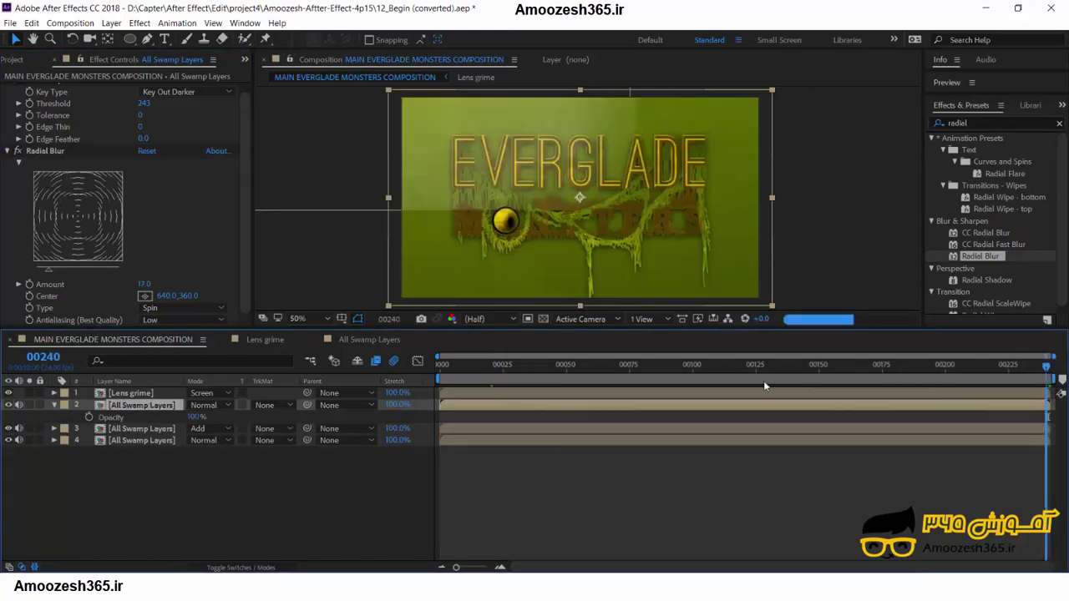
{"action": "left_click_drag", "start_coordinate": [764, 386], "coordinate": [497, 382]}
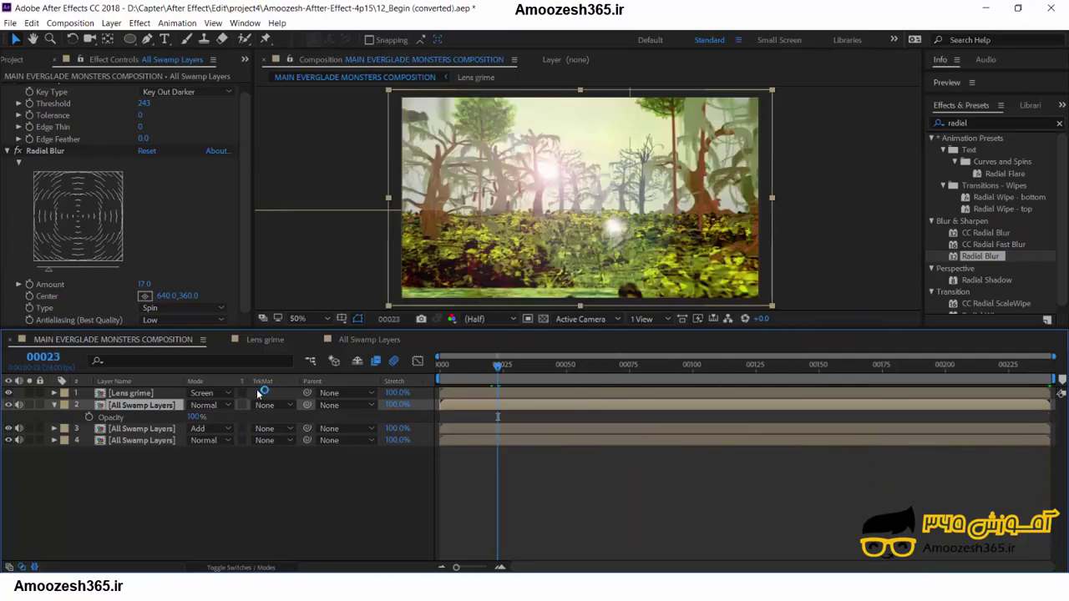
{"action": "left_click", "coordinate": [197, 417]}
{"action": "type", "text": "70"}
{"action": "key", "text": "Return"}
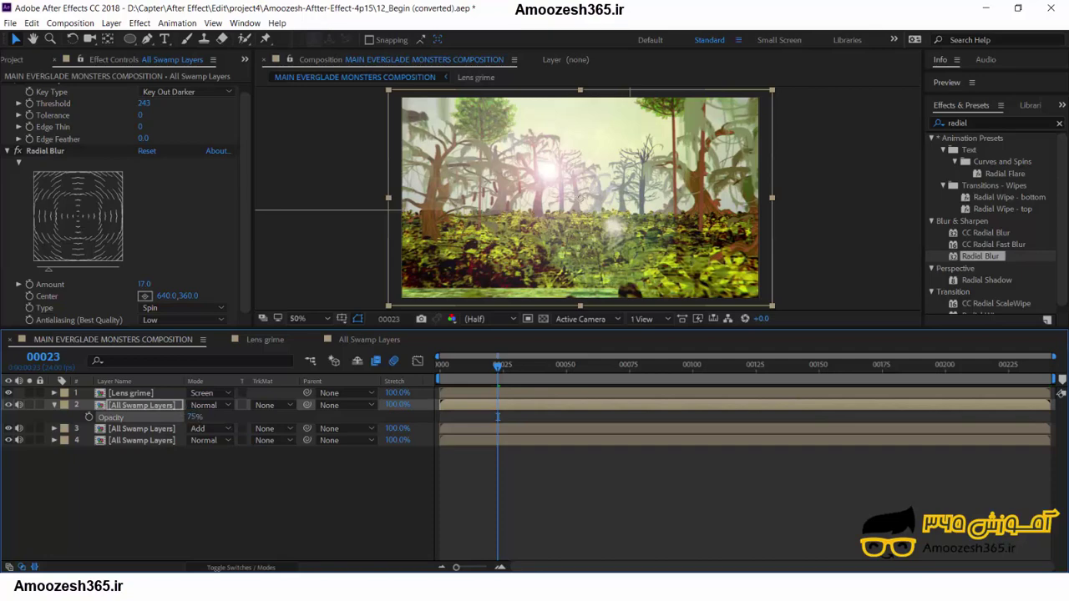
{"action": "left_click", "coordinate": [111, 22]}
{"action": "mouse_move", "coordinate": [121, 42]}
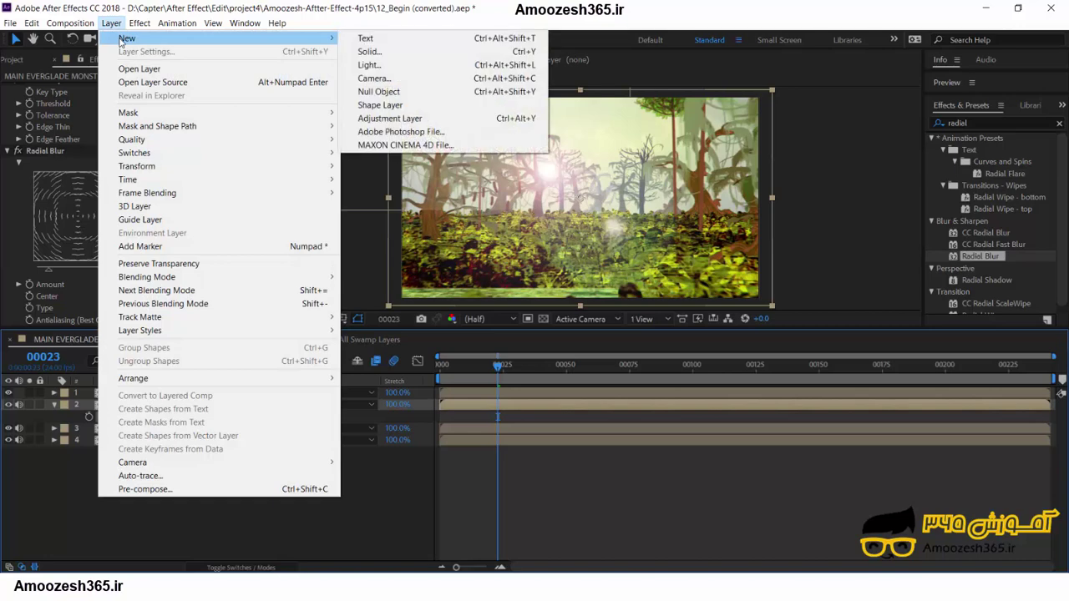
{"action": "left_click", "coordinate": [369, 50]}
{"action": "left_click", "coordinate": [526, 376]}
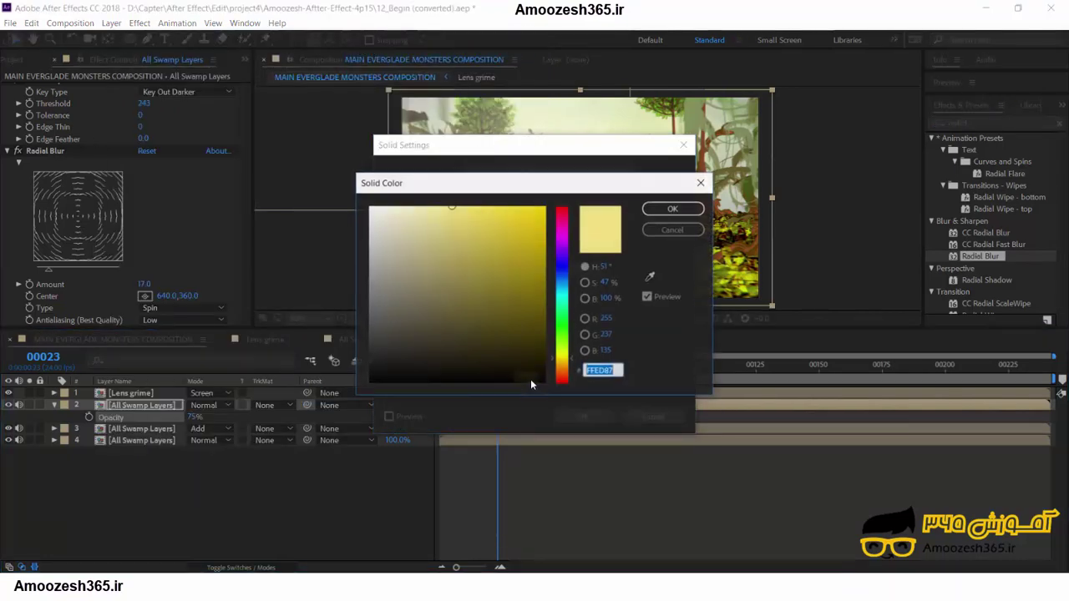
{"action": "type", "text": "00000"}
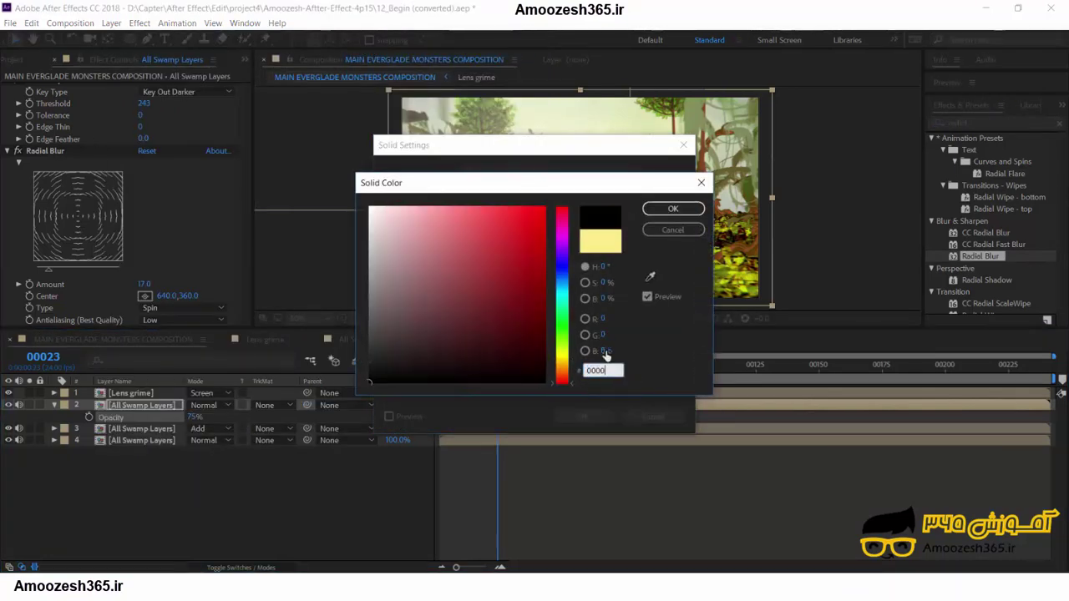
{"action": "type", "text": "0"}
{"action": "left_click", "coordinate": [675, 209]}
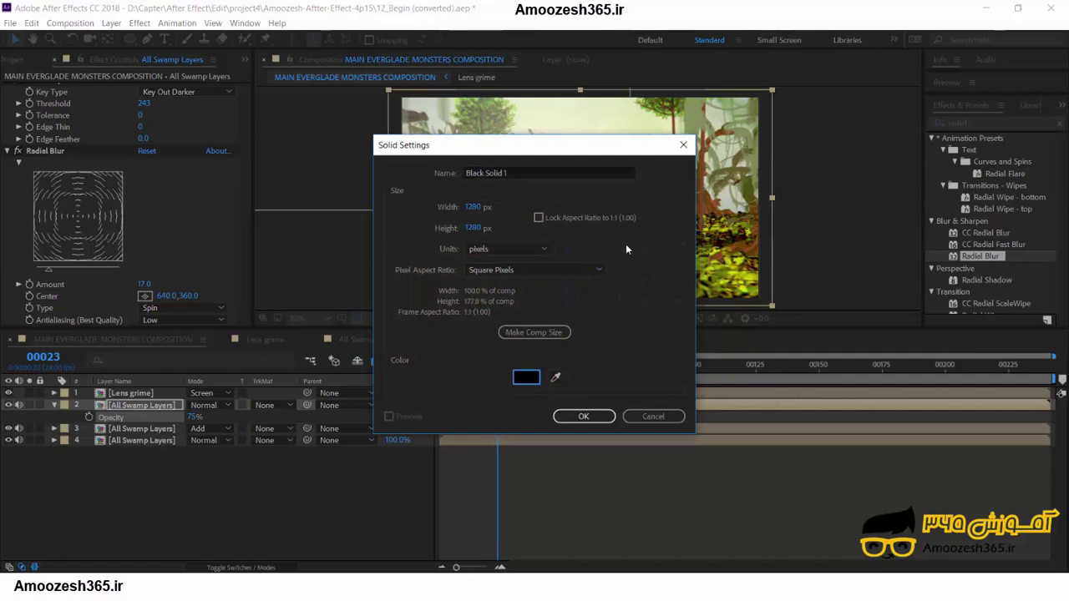
{"action": "left_click_drag", "start_coordinate": [554, 147], "coordinate": [558, 126]}
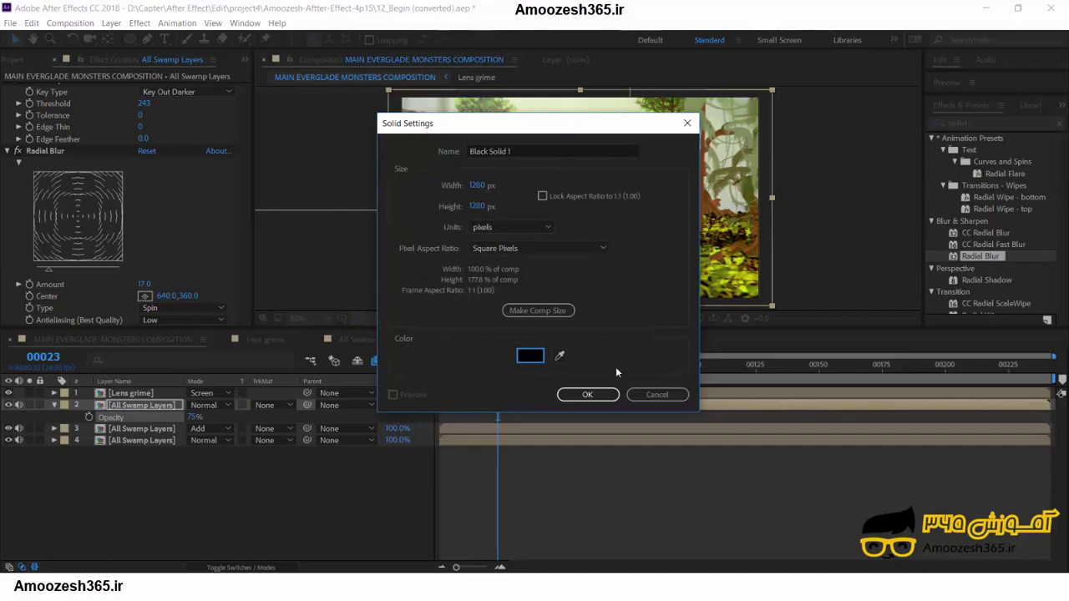
{"action": "left_click", "coordinate": [605, 396]}
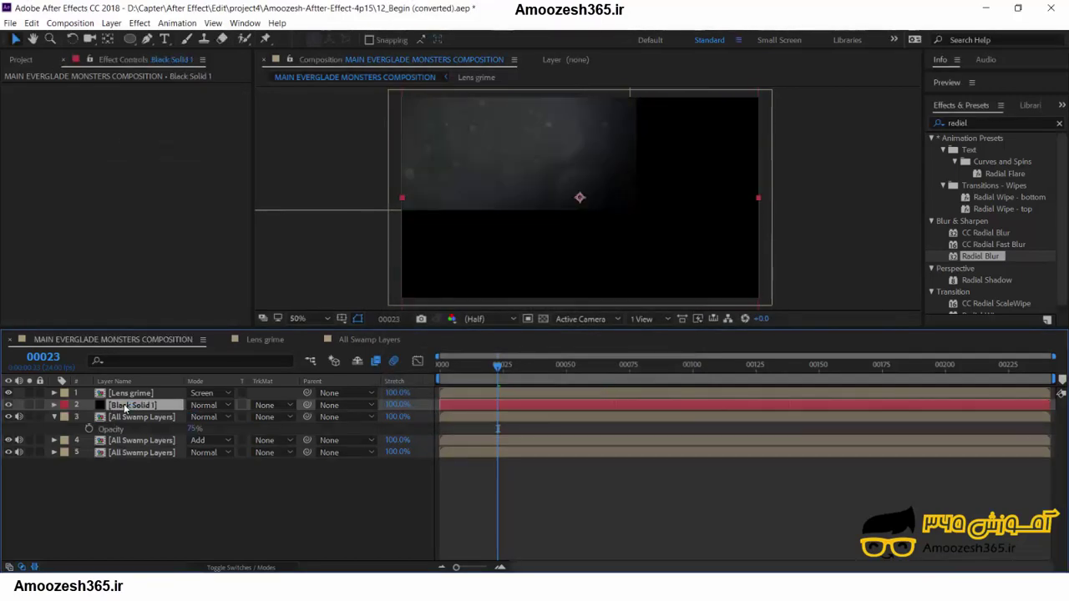
{"action": "left_click_drag", "start_coordinate": [129, 406], "coordinate": [127, 393]}
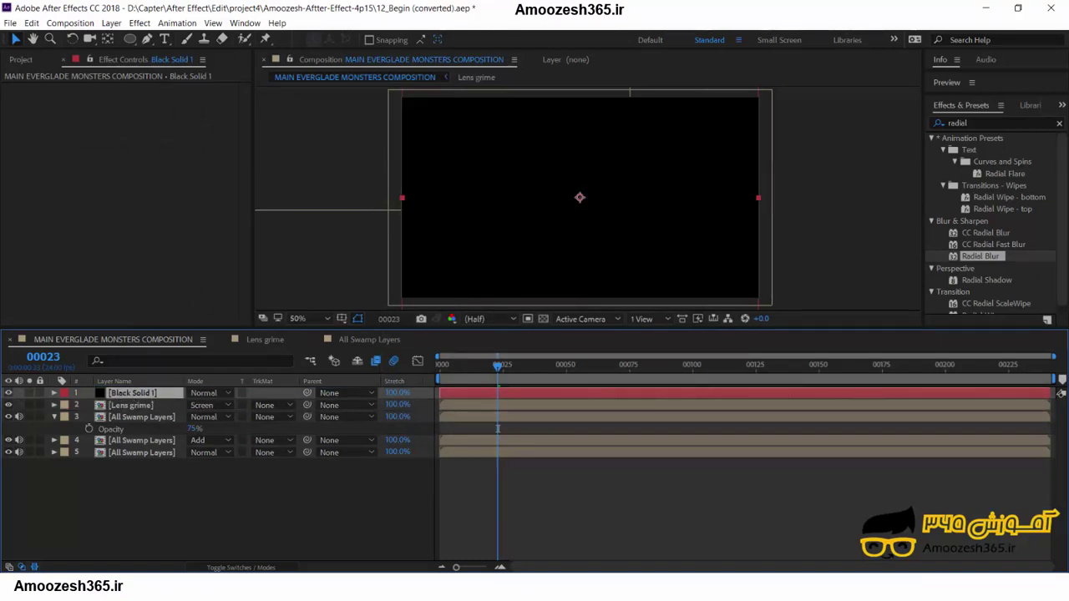
Step: Draw an elliptical mask nearly filling the frame on Black Solid 1 and move the solid slightly up to centre the ellipse
{"action": "left_click", "coordinate": [130, 39]}
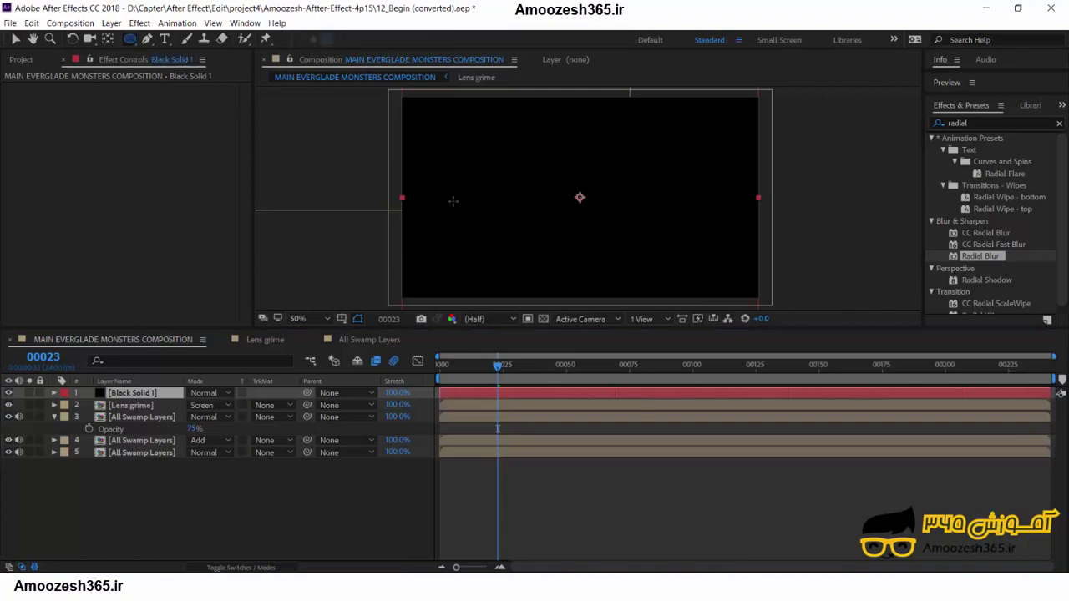
{"action": "left_click_drag", "start_coordinate": [409, 118], "coordinate": [758, 301]}
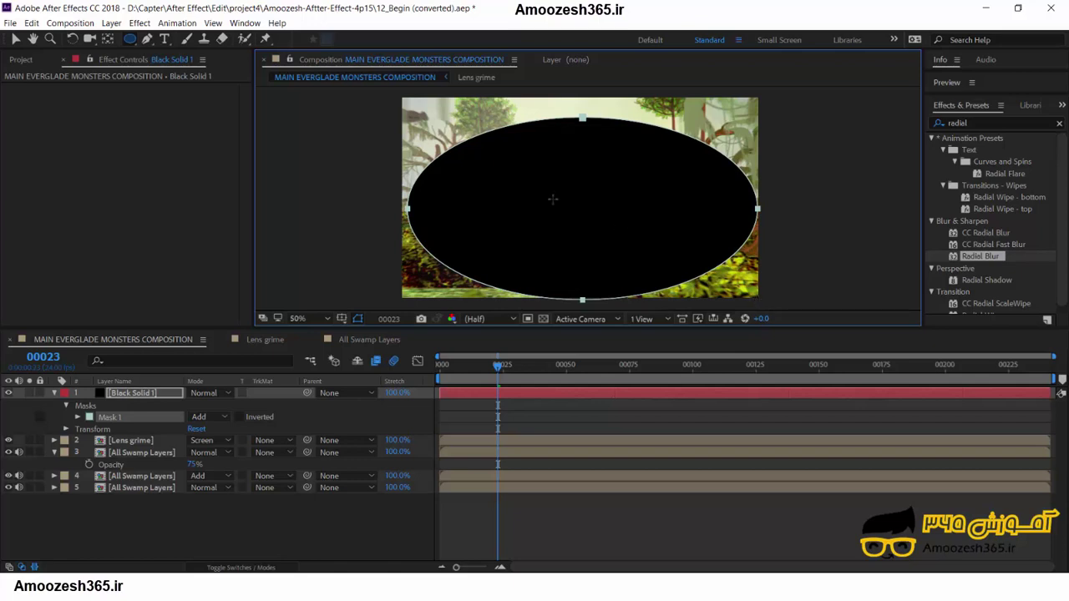
{"action": "left_click", "coordinate": [15, 39]}
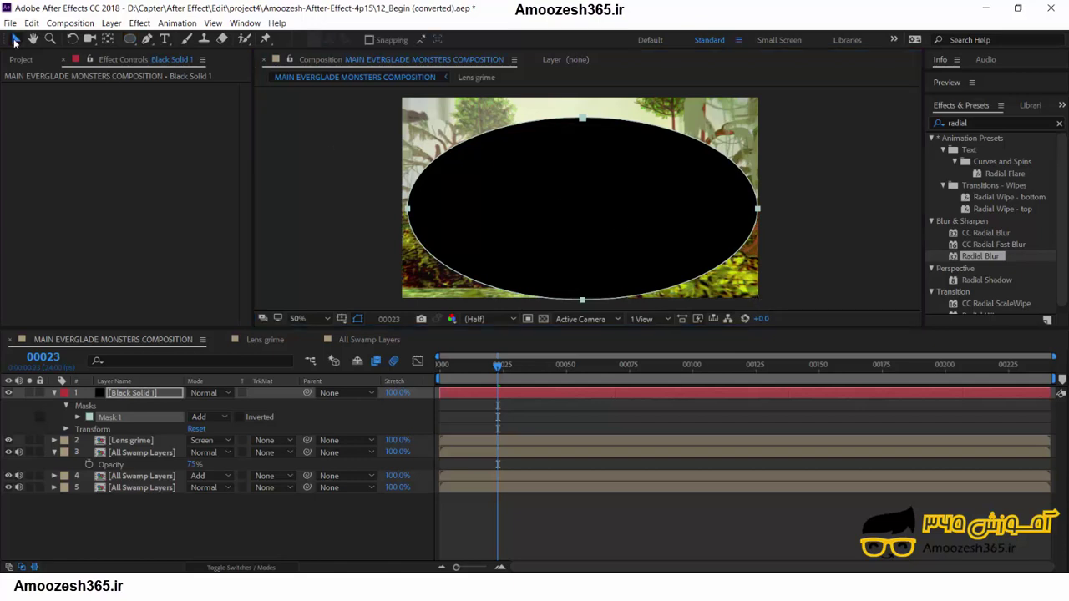
{"action": "left_click", "coordinate": [584, 209]}
{"action": "left_click", "coordinate": [584, 206]}
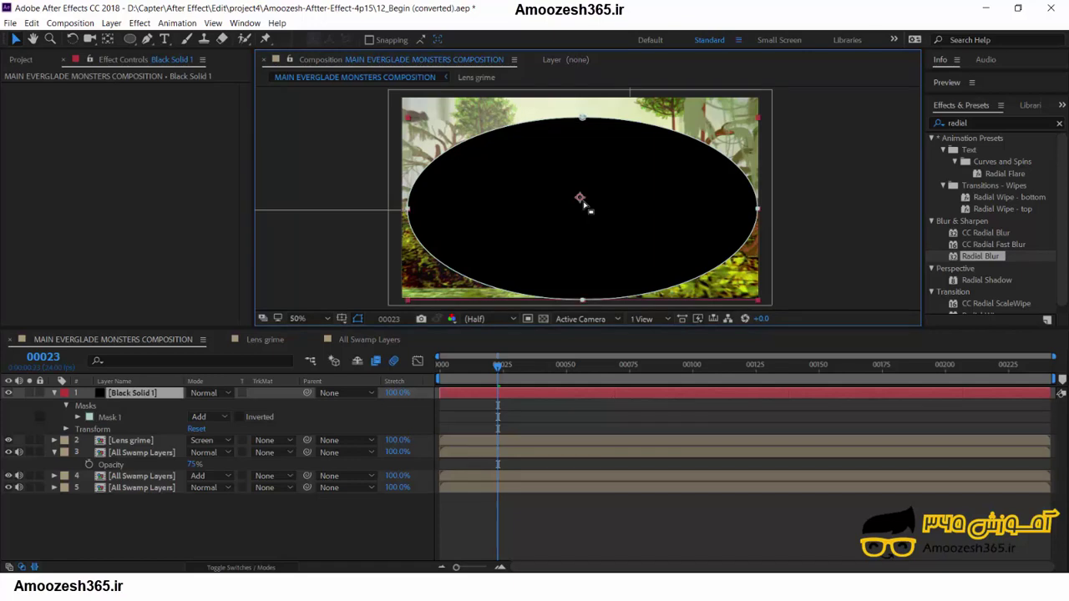
{"action": "left_click_drag", "start_coordinate": [581, 199], "coordinate": [579, 184]}
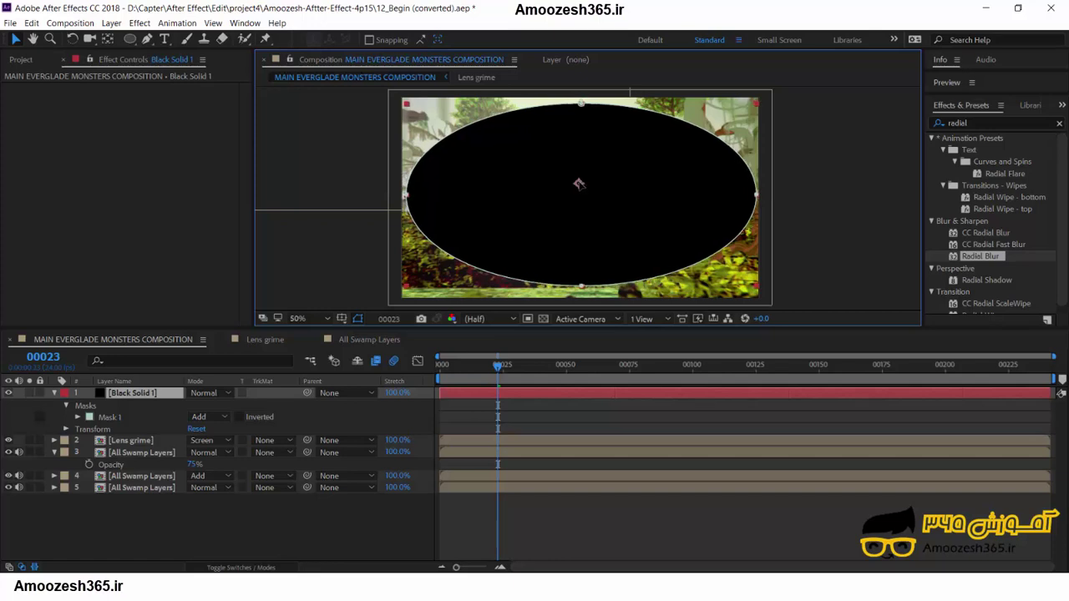
{"action": "left_click_drag", "start_coordinate": [579, 184], "coordinate": [579, 183]}
Step: Invert the elliptical mask on Black Solid 1 and set its feather to 151 pixels
{"action": "left_click", "coordinate": [238, 419]}
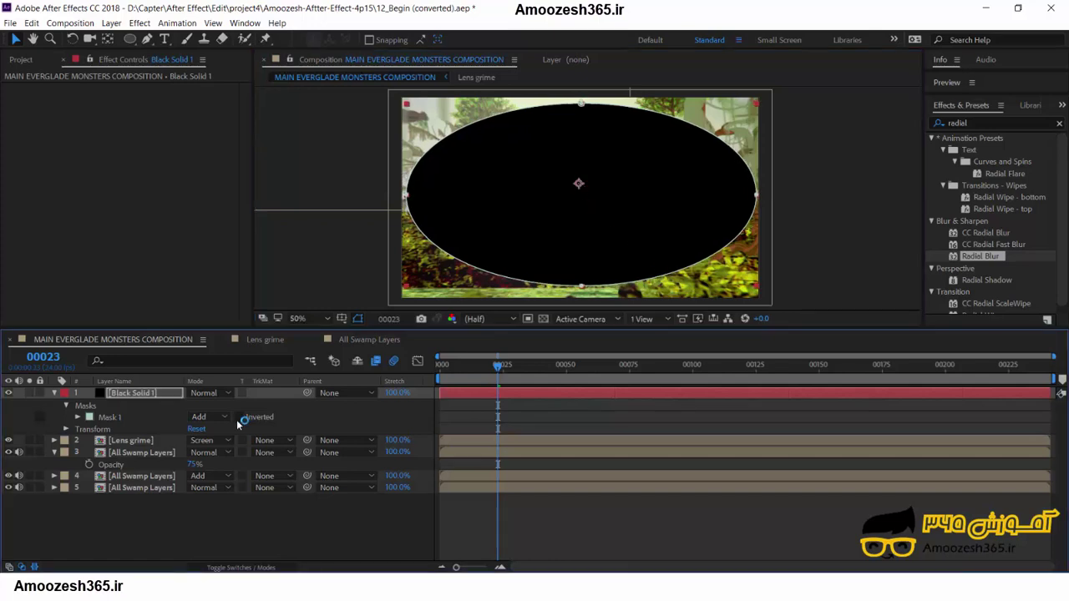
{"action": "left_click", "coordinate": [240, 417]}
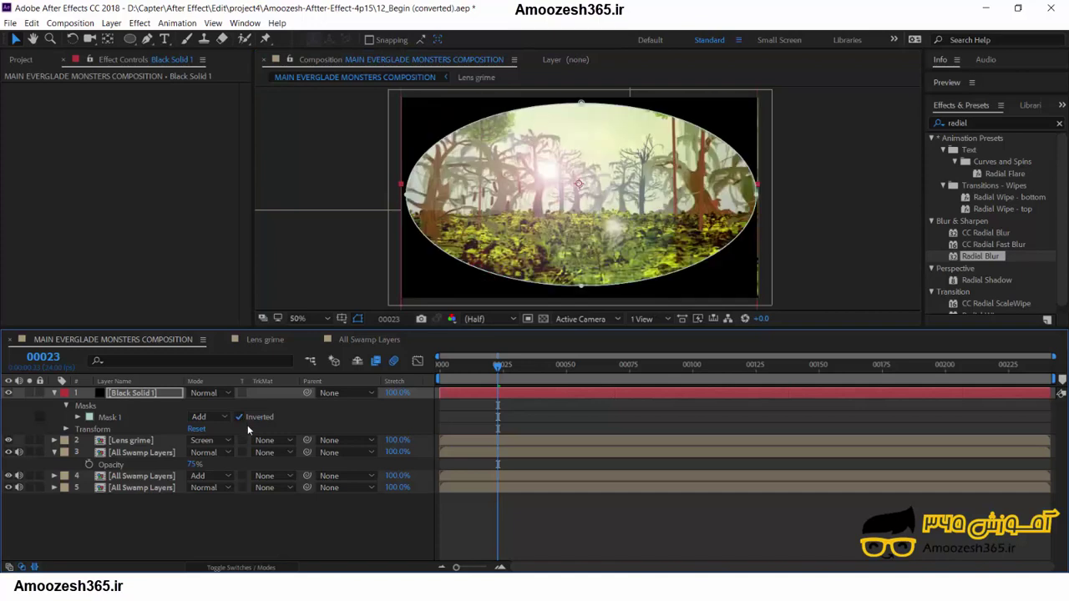
{"action": "left_click", "coordinate": [78, 416]}
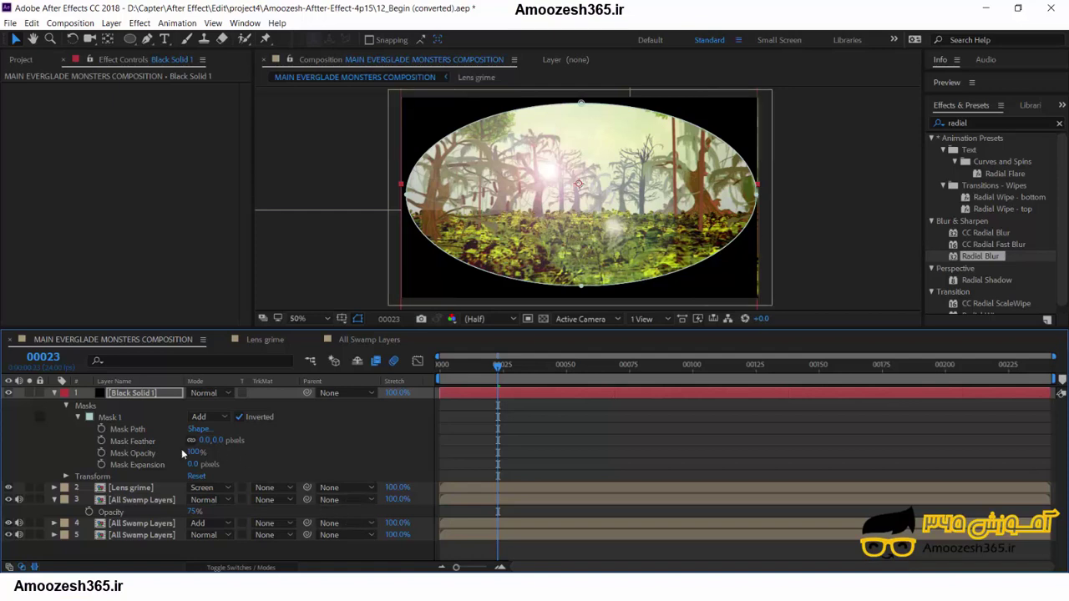
{"action": "left_click_drag", "start_coordinate": [209, 440], "coordinate": [322, 453]}
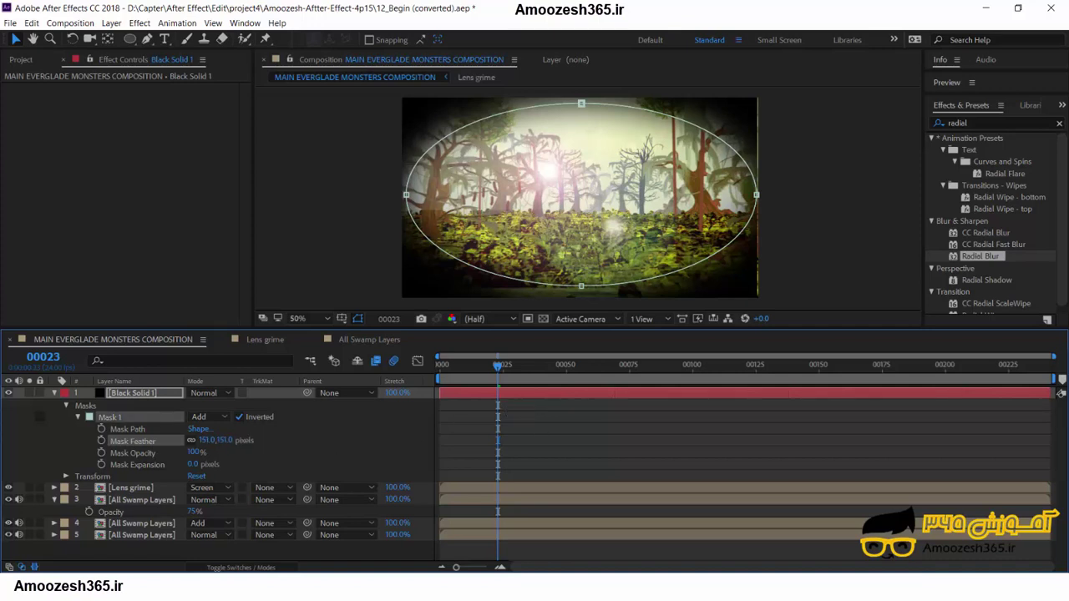
Step: Soften the vignette by adjusting the mask expansion to 137 pixels and the mask feather to 253 pixels
{"action": "left_click_drag", "start_coordinate": [193, 464], "coordinate": [271, 474]}
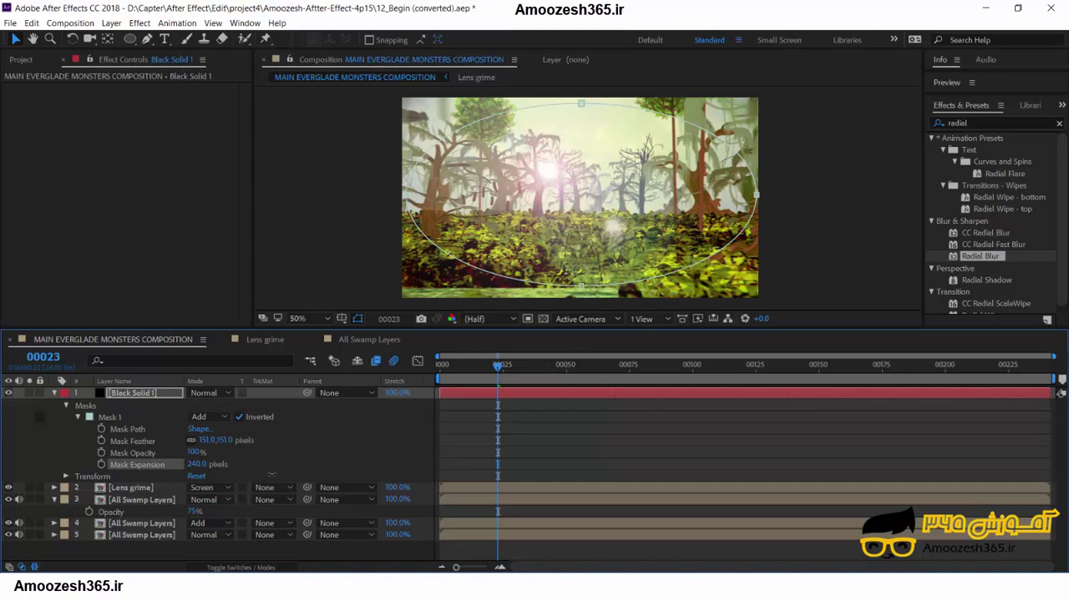
{"action": "left_click", "coordinate": [132, 441]}
{"action": "left_click", "coordinate": [137, 464], "text": "ctrl"}
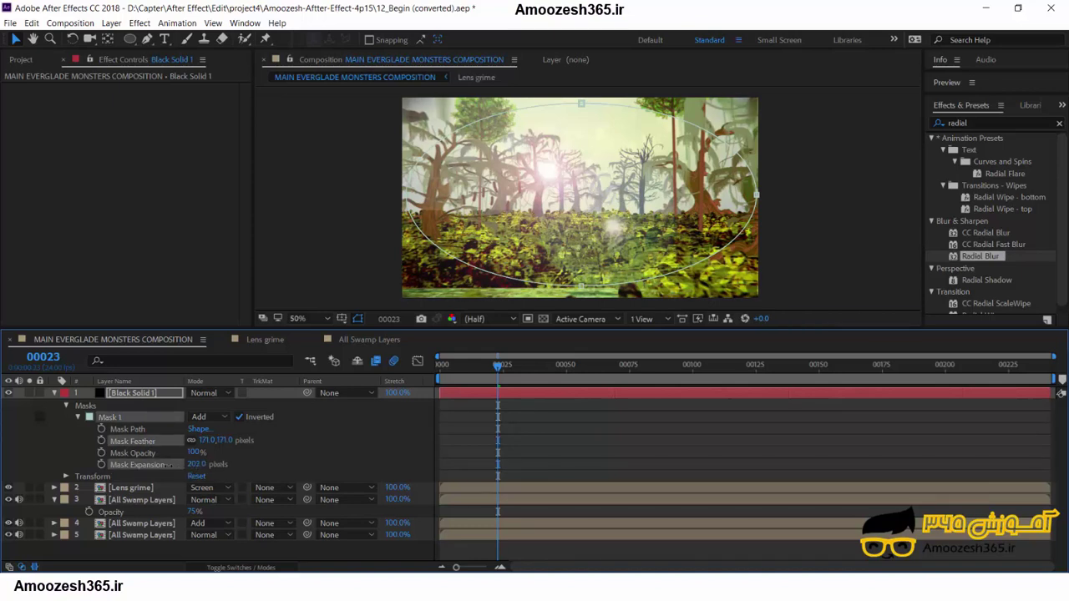
{"action": "left_click_drag", "start_coordinate": [171, 464], "coordinate": [199, 455]}
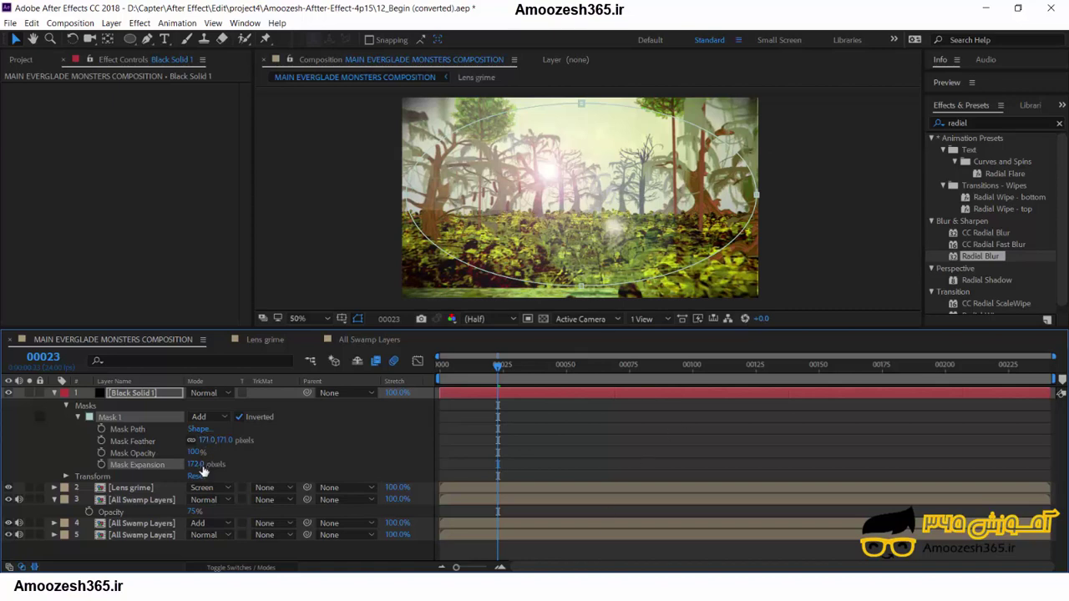
{"action": "left_click_drag", "start_coordinate": [204, 465], "coordinate": [218, 441]}
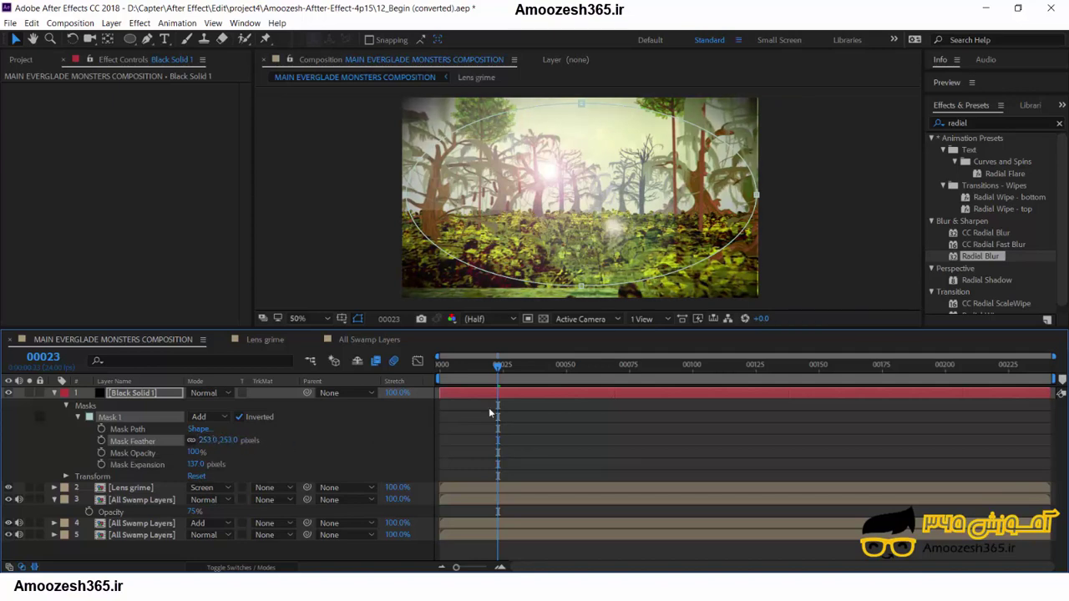
Step: Check the vignette at frame 125, hide the mask outline, and preview the composition
{"action": "left_click_drag", "start_coordinate": [627, 374], "coordinate": [755, 368]}
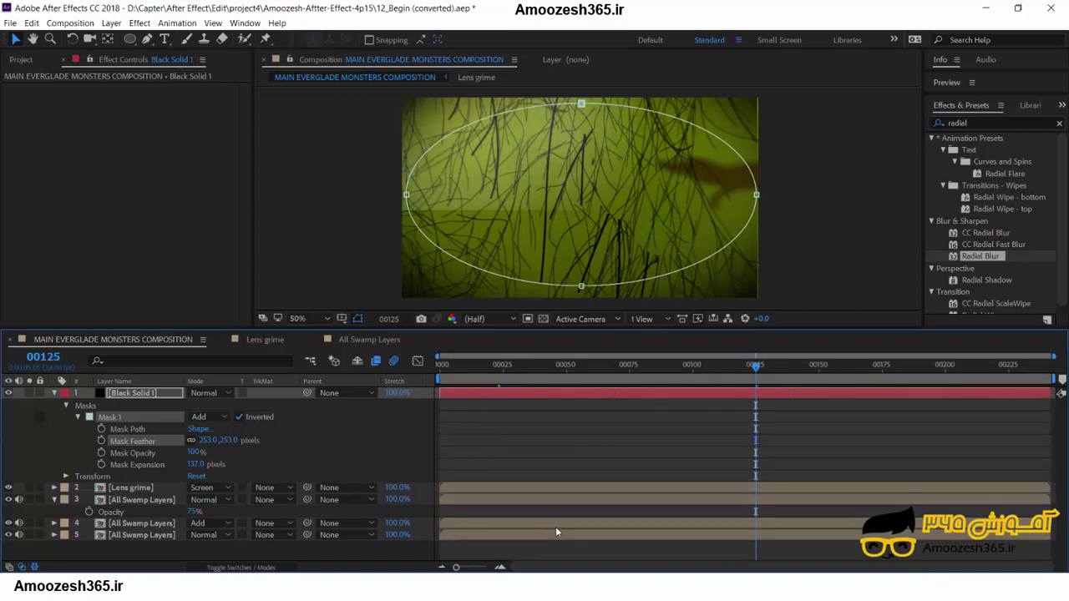
{"action": "key", "text": "ctrl+shift+h"}
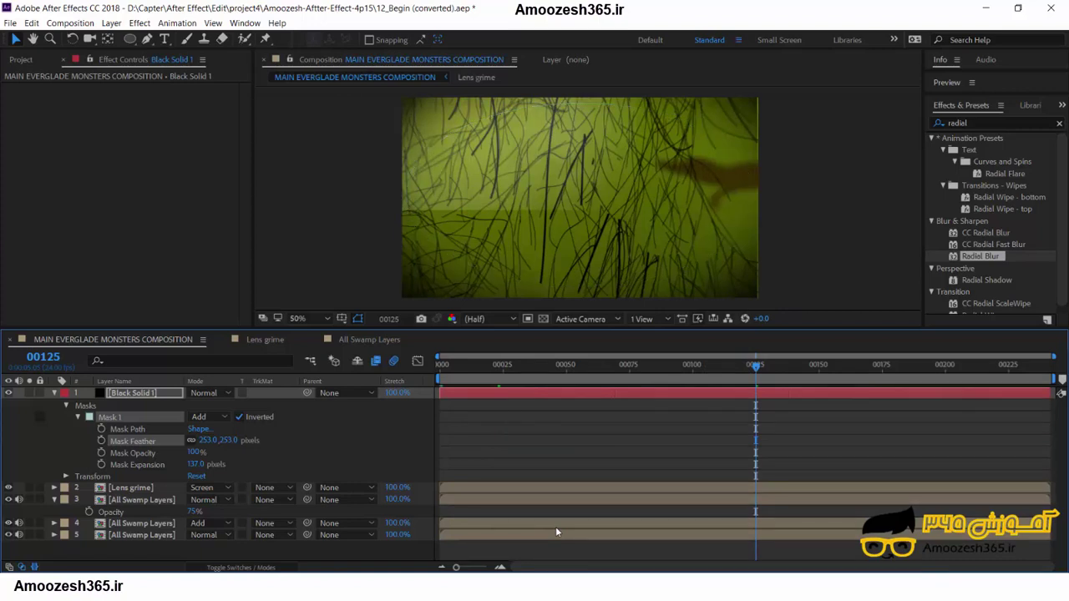
{"action": "key", "text": "space"}
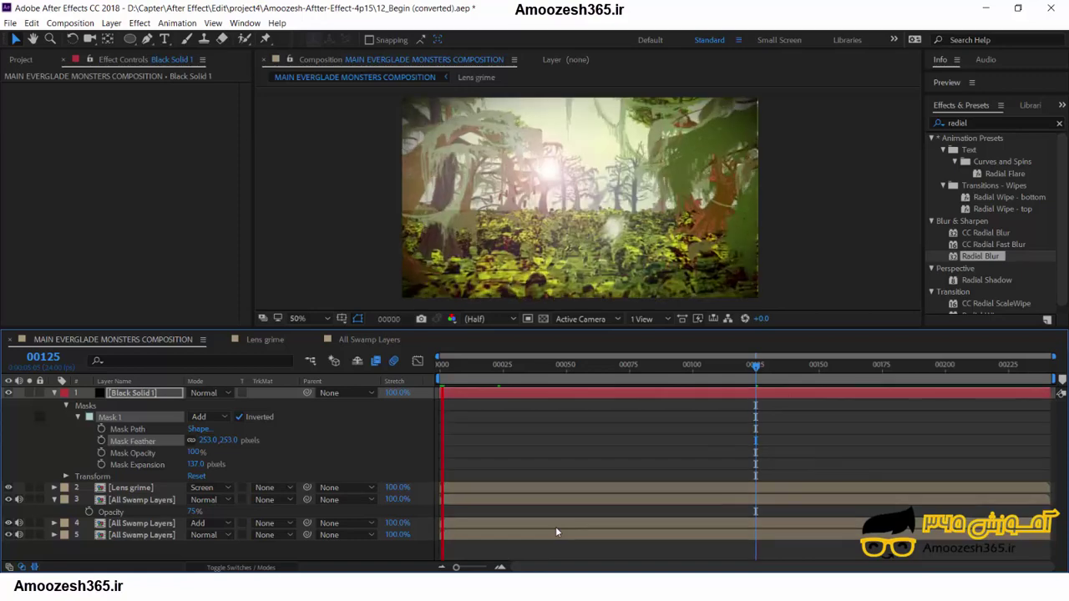